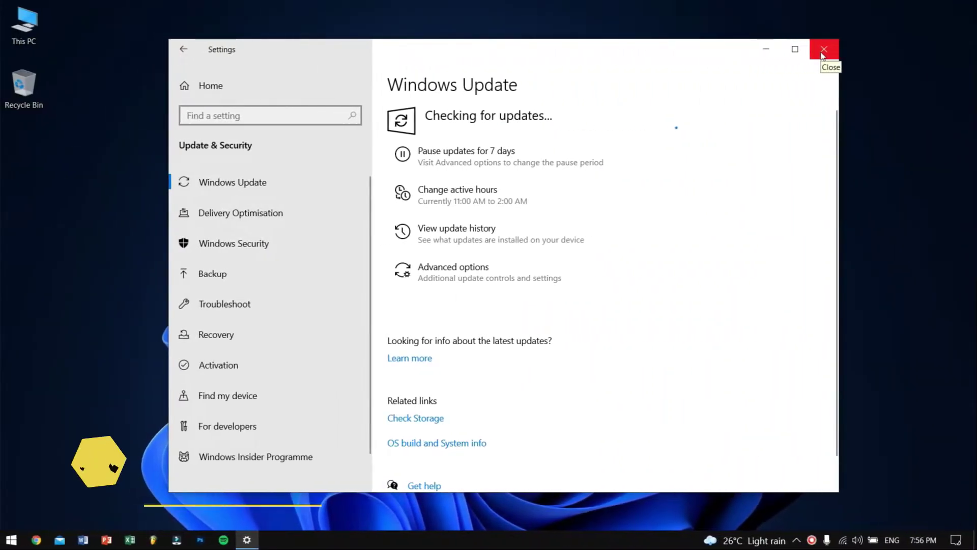
# - Close the Windows Update settings window to return to the desktop
pyautogui.click(823, 50)
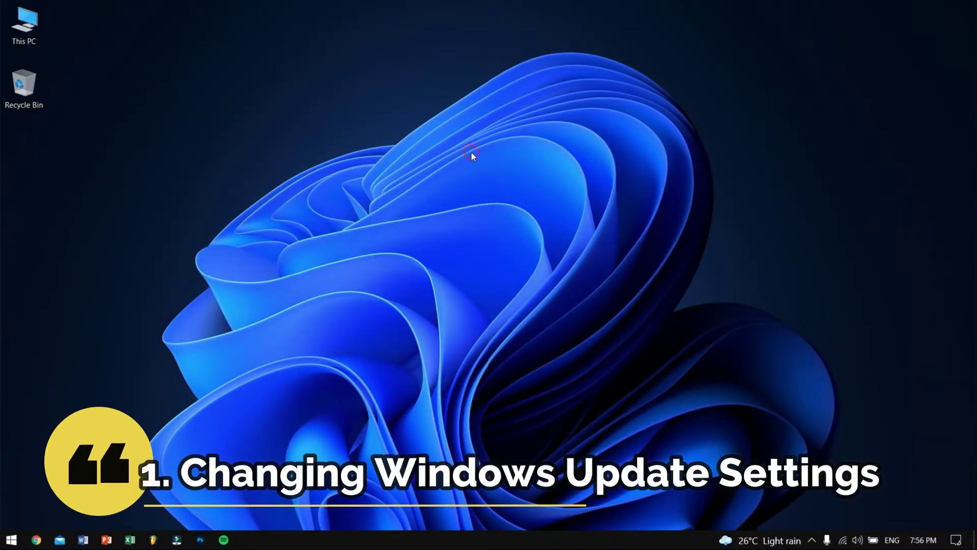
# - Refresh the desktop and reopen Settings on Update & Security > Windows Update
pyautogui.rightClick(208, 179)
pyautogui.click(240, 220)
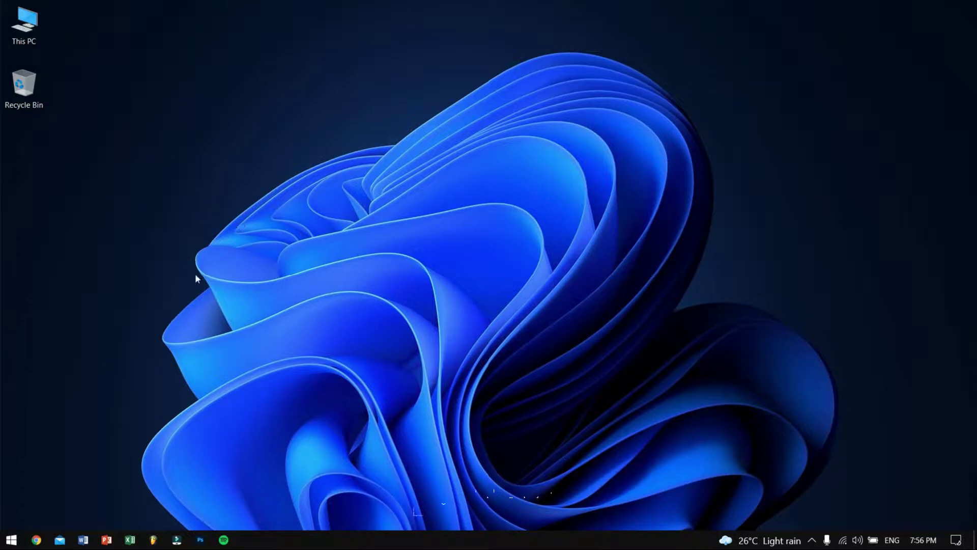
pyautogui.click(11, 539)
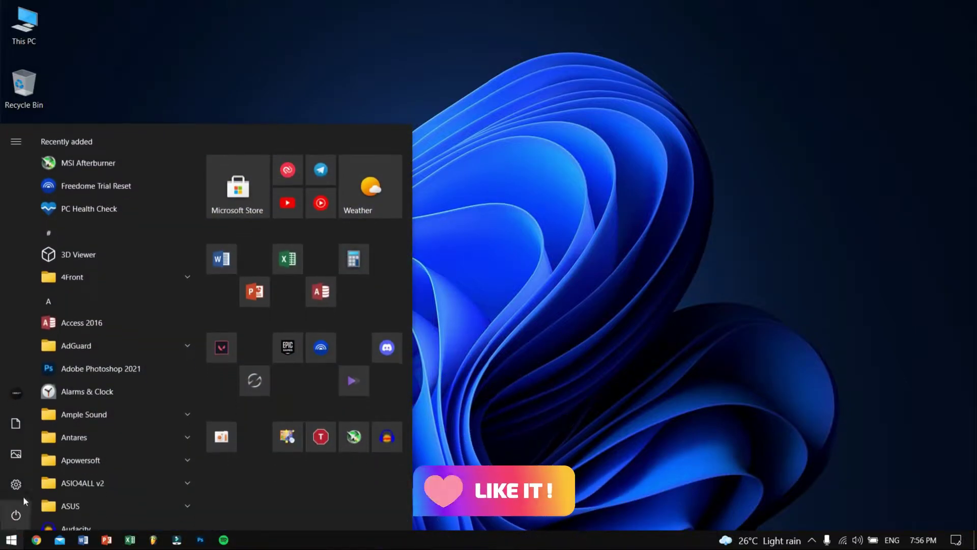
pyautogui.click(16, 484)
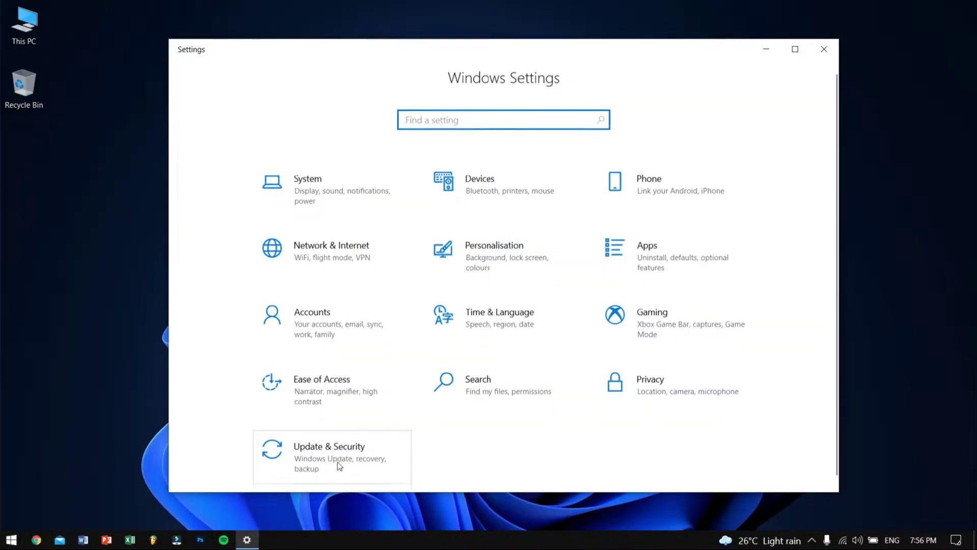
pyautogui.click(323, 454)
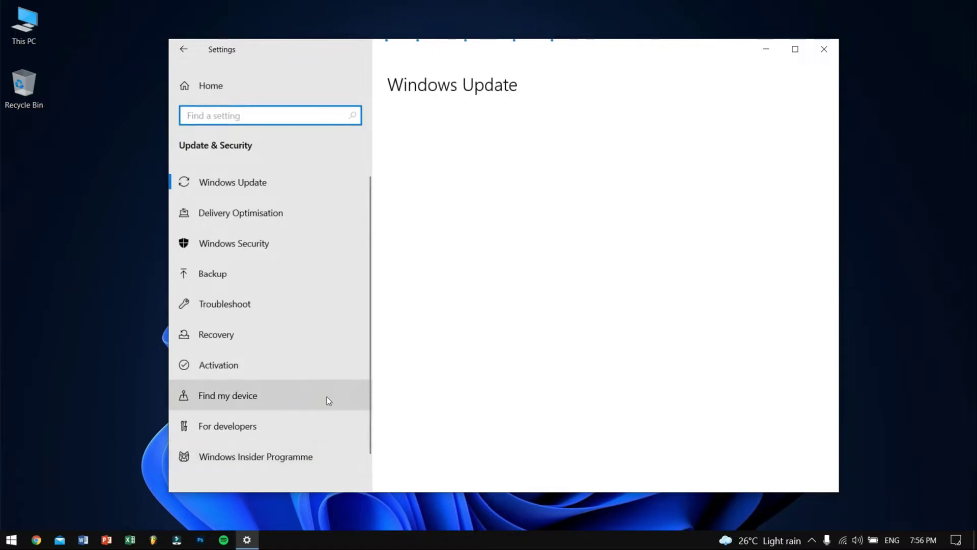
pyautogui.click(251, 182)
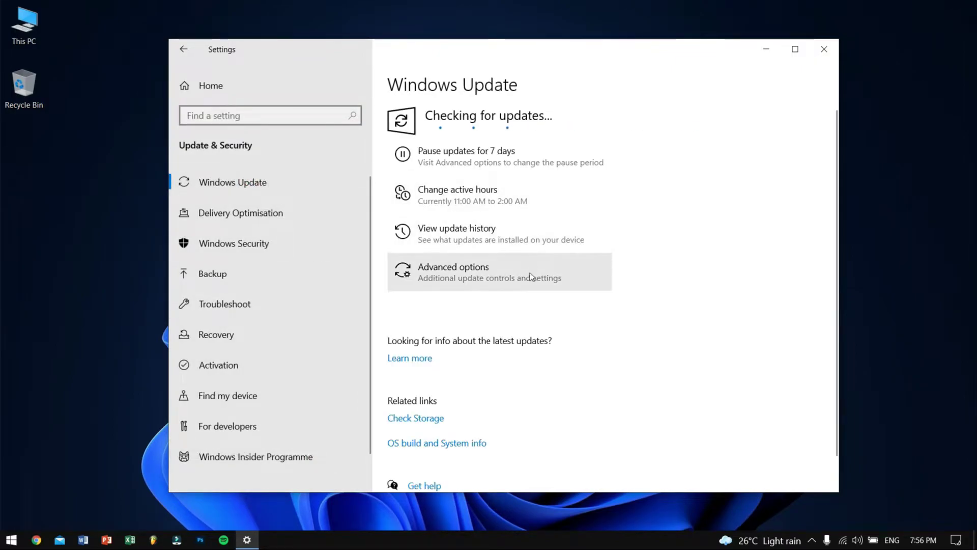
# - In Windows Update advanced options, pause updates until 10 August 2021
pyautogui.click(490, 279)
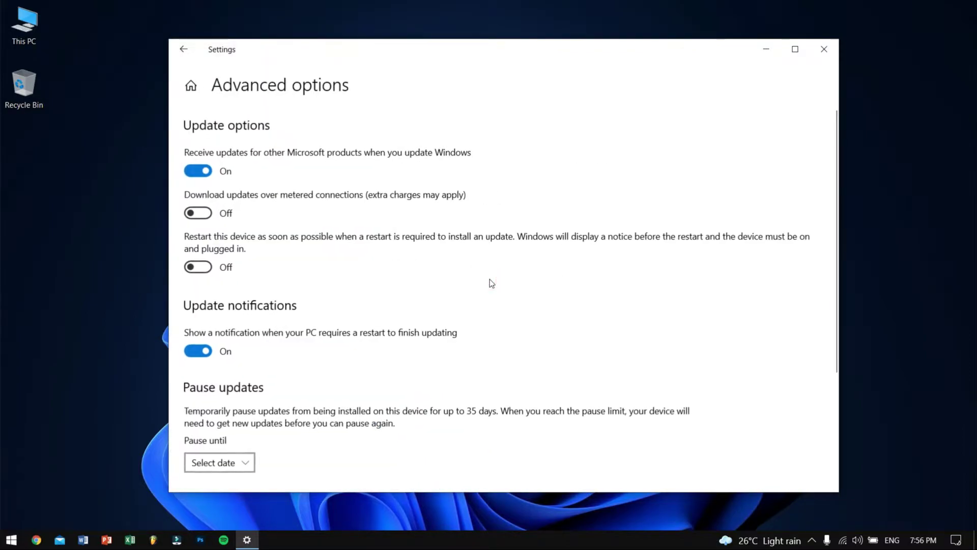
pyautogui.scroll(-3, 476, 269)
pyautogui.scroll(-1, 476, 268)
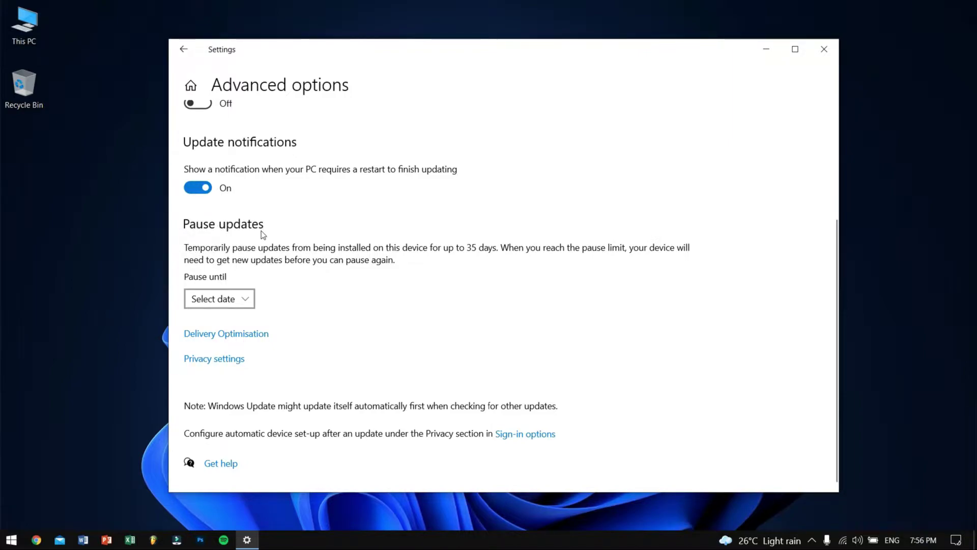
pyautogui.click(235, 300)
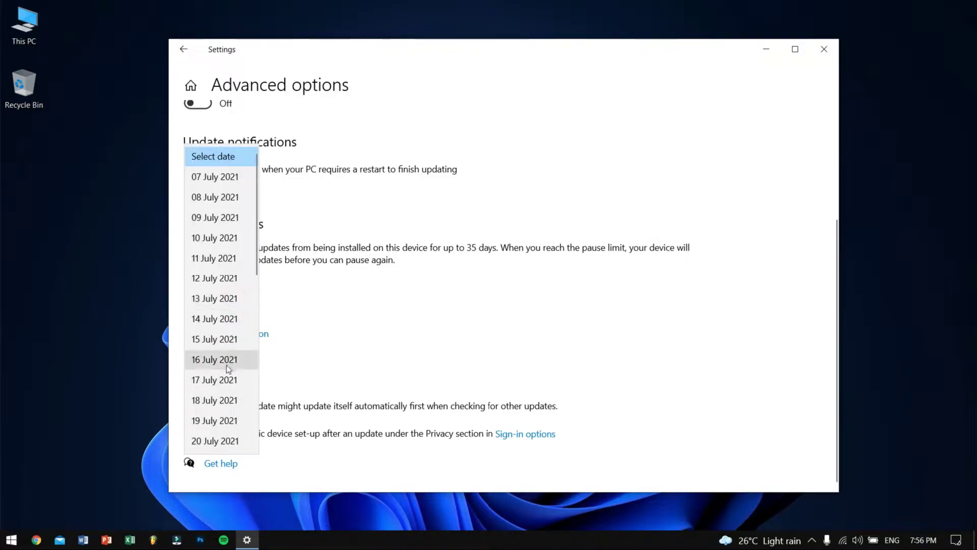
pyautogui.scroll(-3, 219, 308)
pyautogui.scroll(-5, 219, 308)
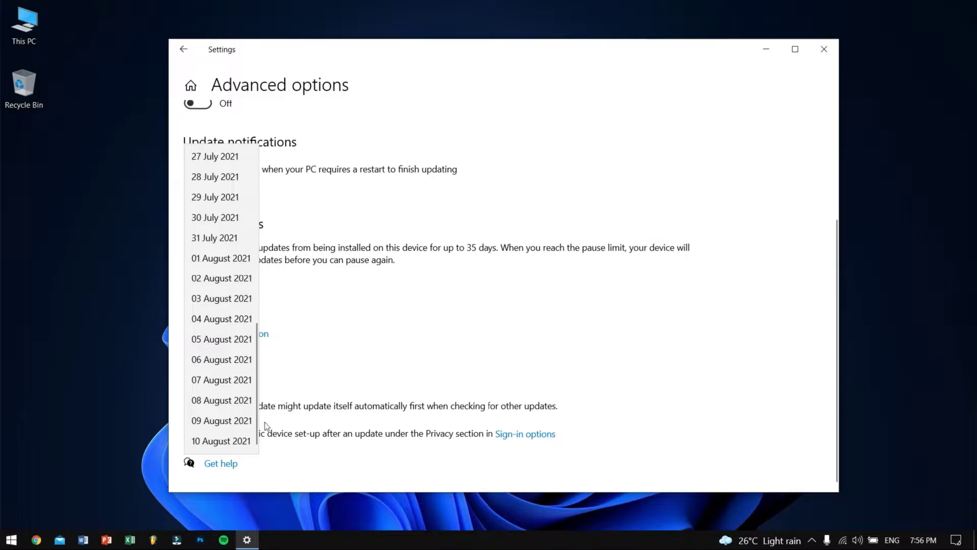
pyautogui.click(235, 444)
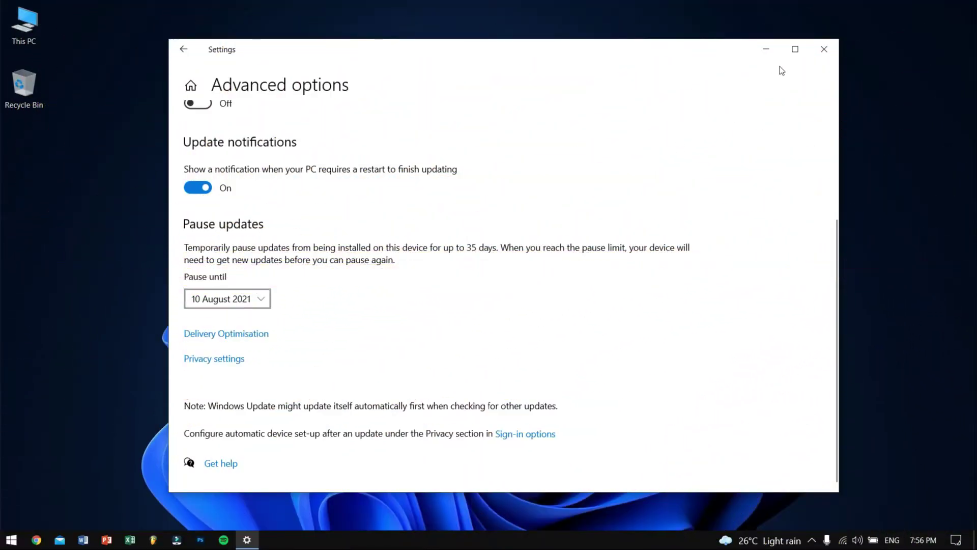
# - Close Settings, refresh the desktop, and run services.msc to open the Services console
pyautogui.click(820, 47)
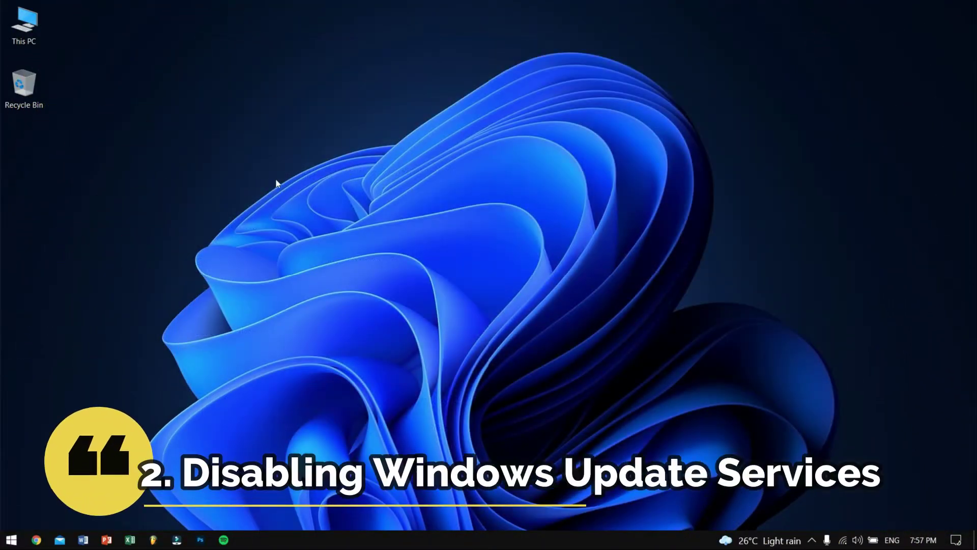
pyautogui.rightClick(276, 181)
pyautogui.click(314, 218)
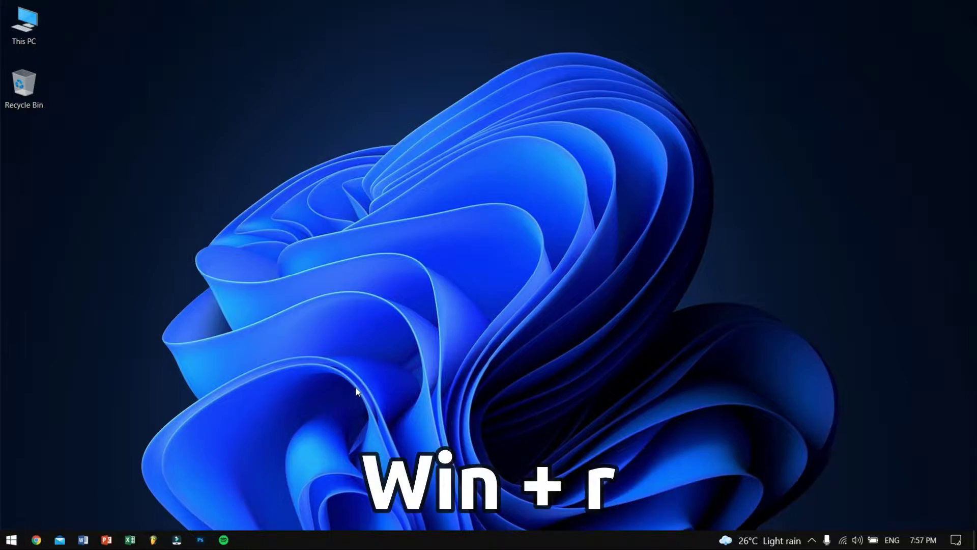
pyautogui.press('super+r')
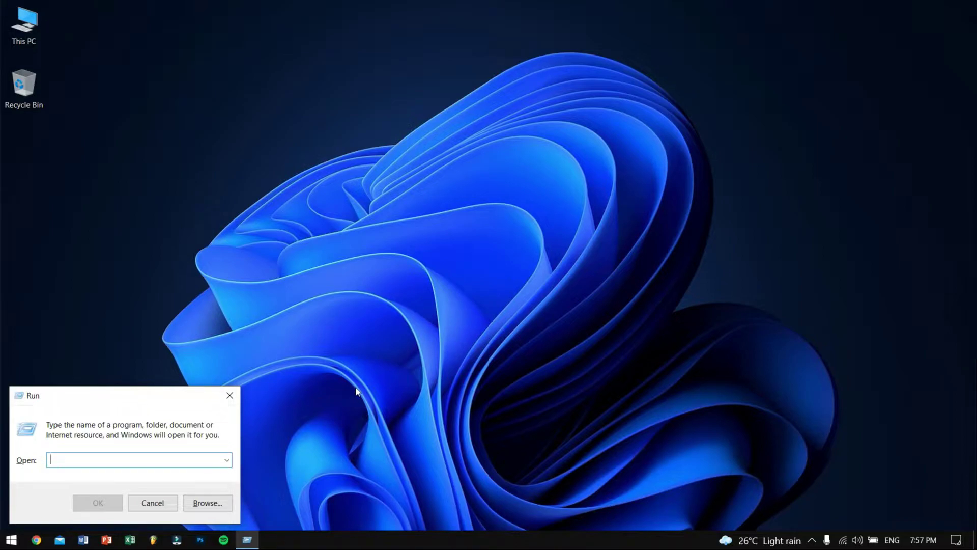
pyautogui.write('services')
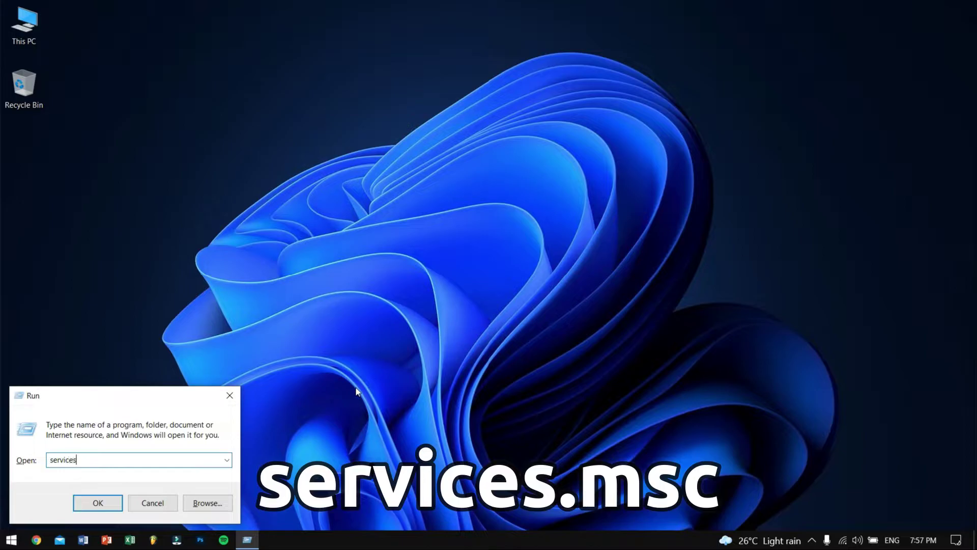
pyautogui.write('.msc')
pyautogui.press('Return')
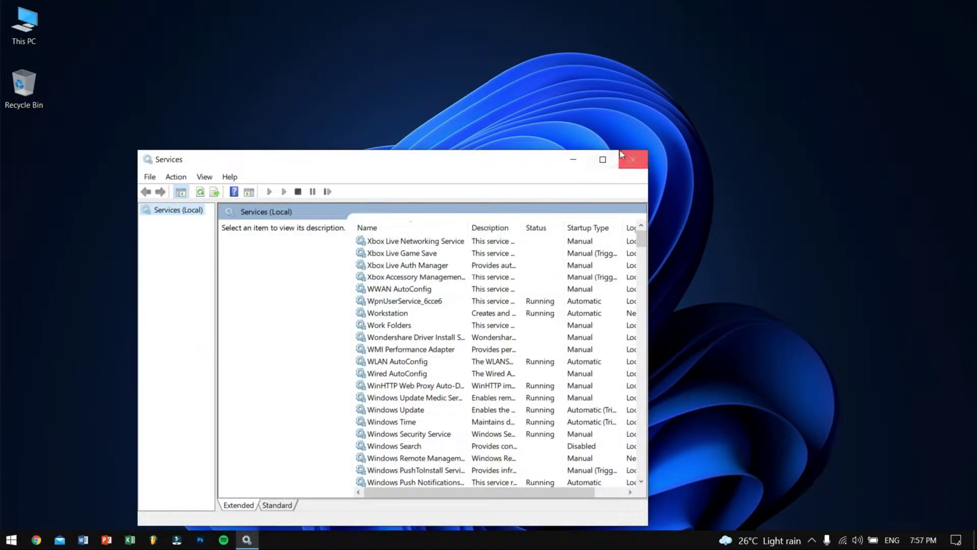
# - Select the Windows Update service in the Services list to show its description
pyautogui.click(11, 540)
pyautogui.write('ser')
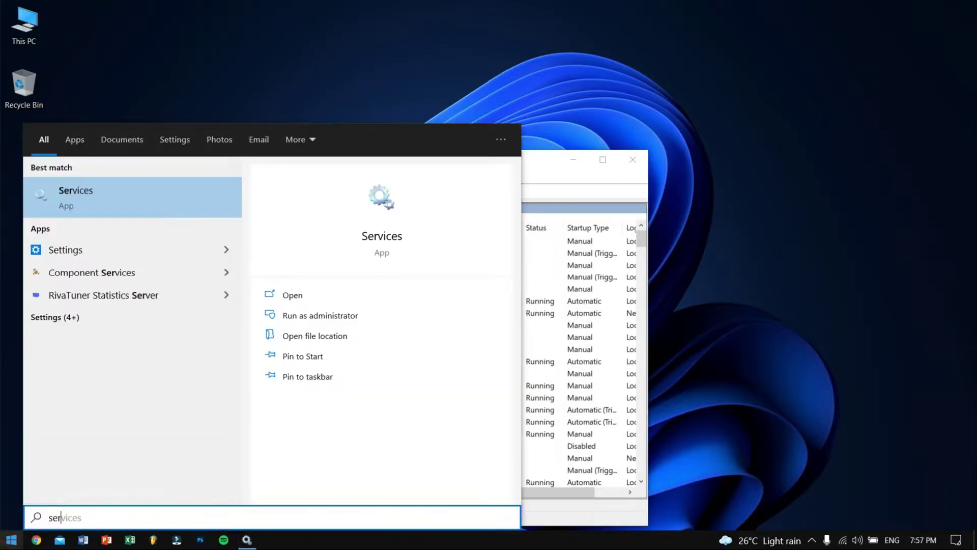
pyautogui.write('vi')
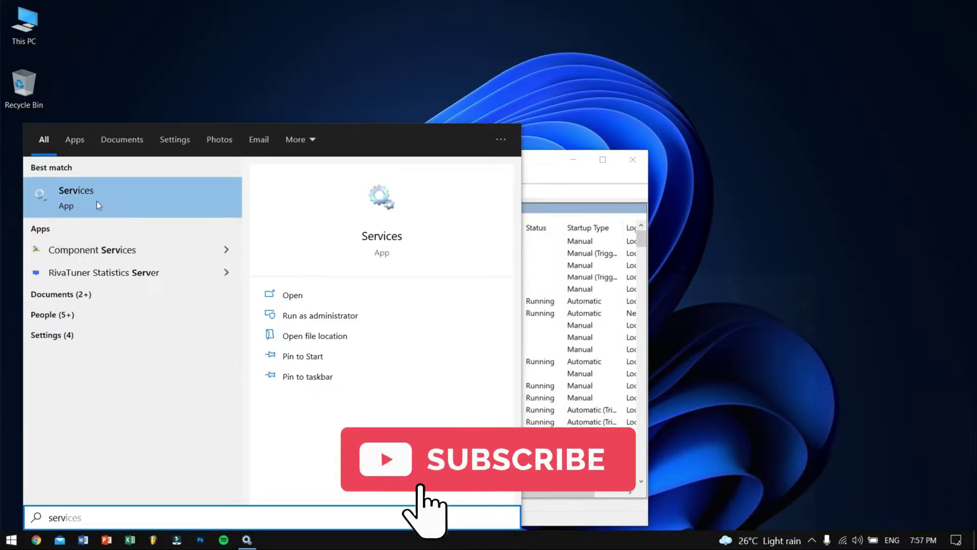
pyautogui.click(546, 170)
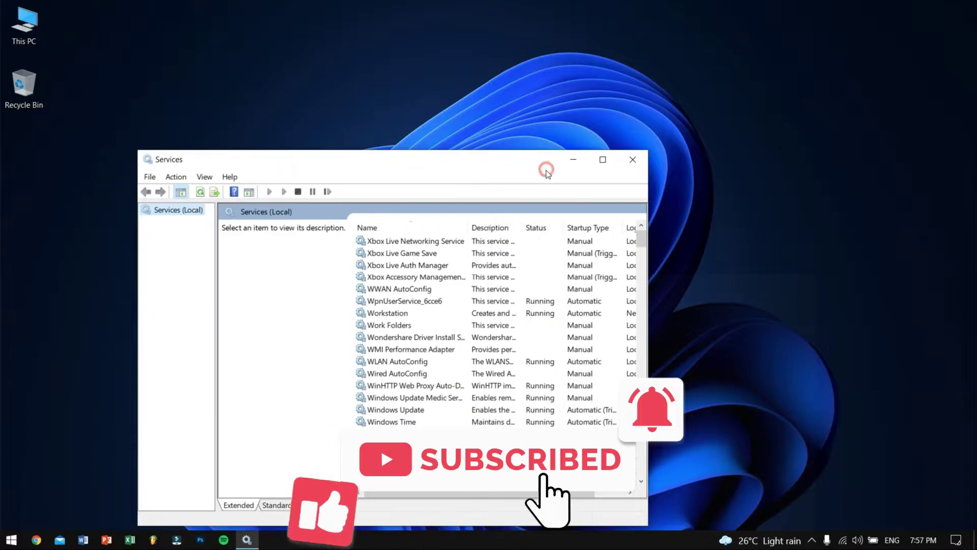
pyautogui.click(416, 411)
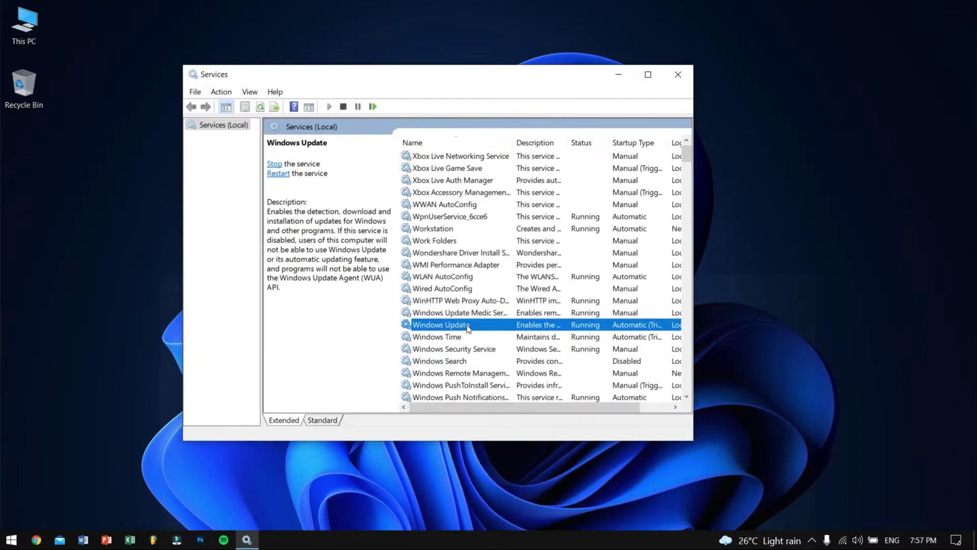
# - Stop the Windows Update service and apply startup type Disabled in its properties
pyautogui.doubleClick(469, 327)
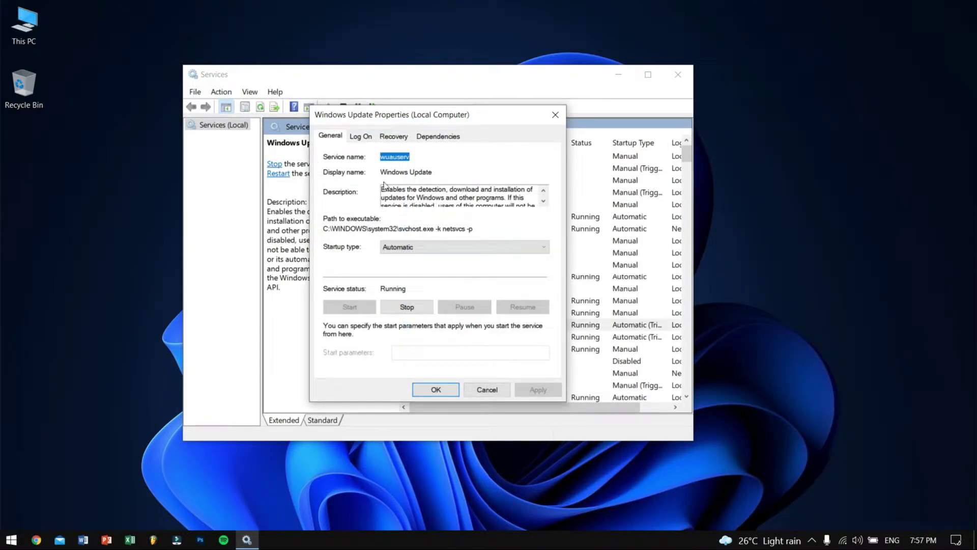
pyautogui.click(326, 138)
pyautogui.click(400, 308)
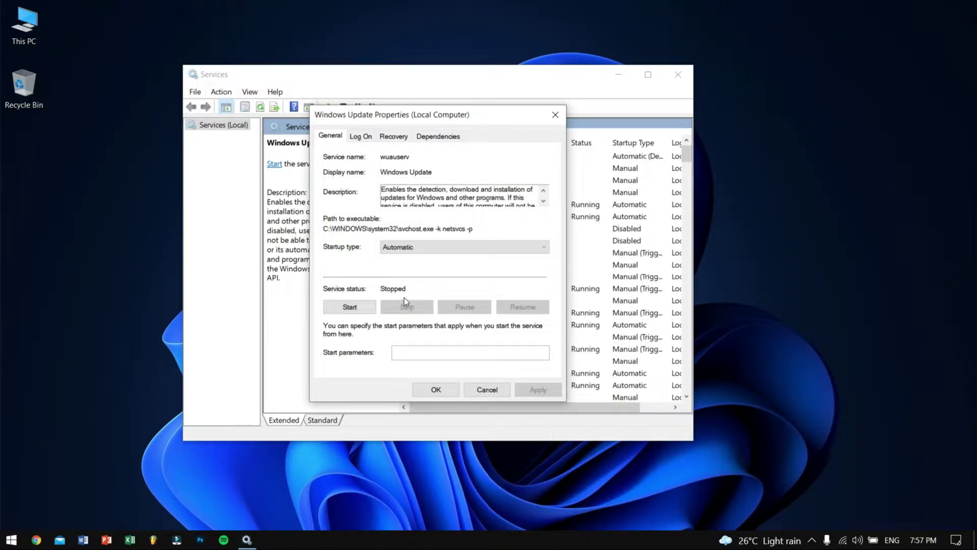
pyautogui.click(419, 248)
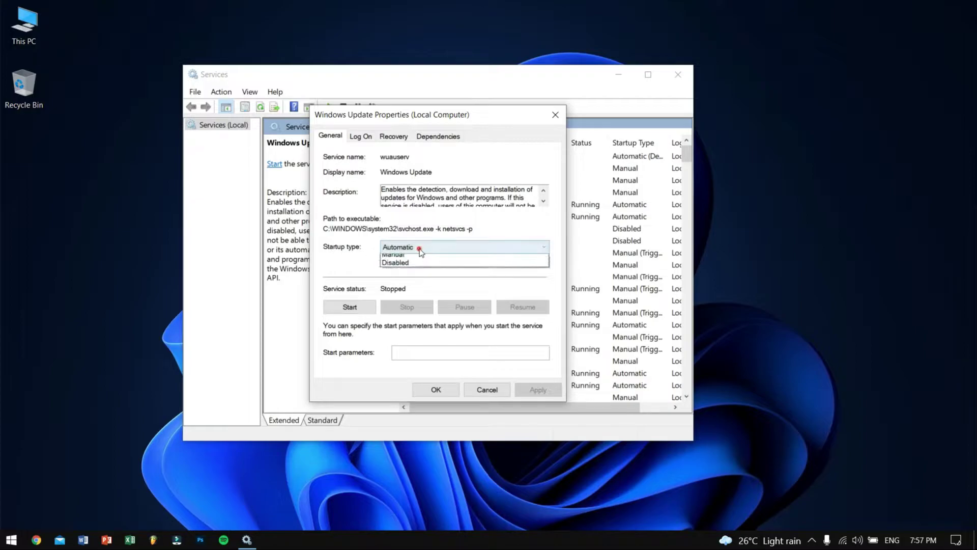
pyautogui.click(400, 281)
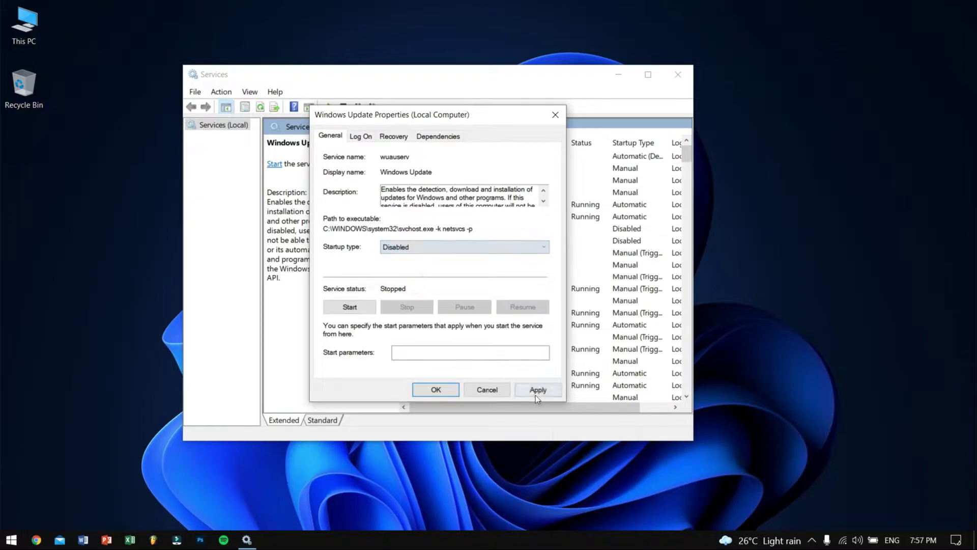
pyautogui.click(547, 387)
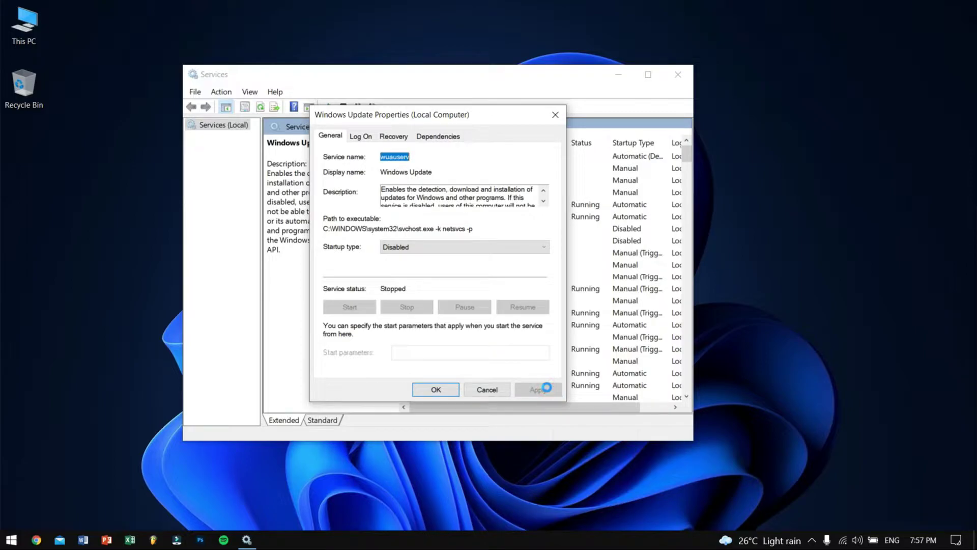
pyautogui.click(418, 274)
pyautogui.click(382, 250)
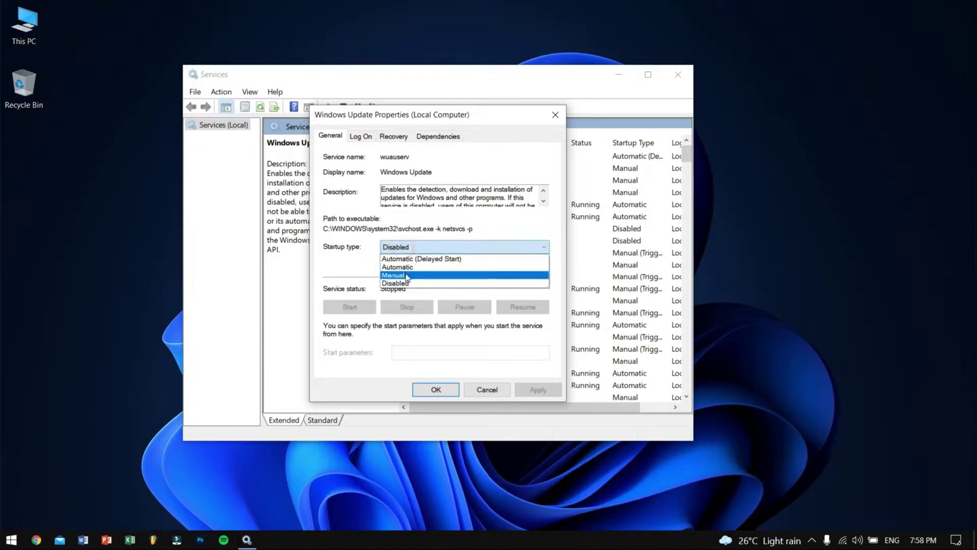
pyautogui.click(341, 260)
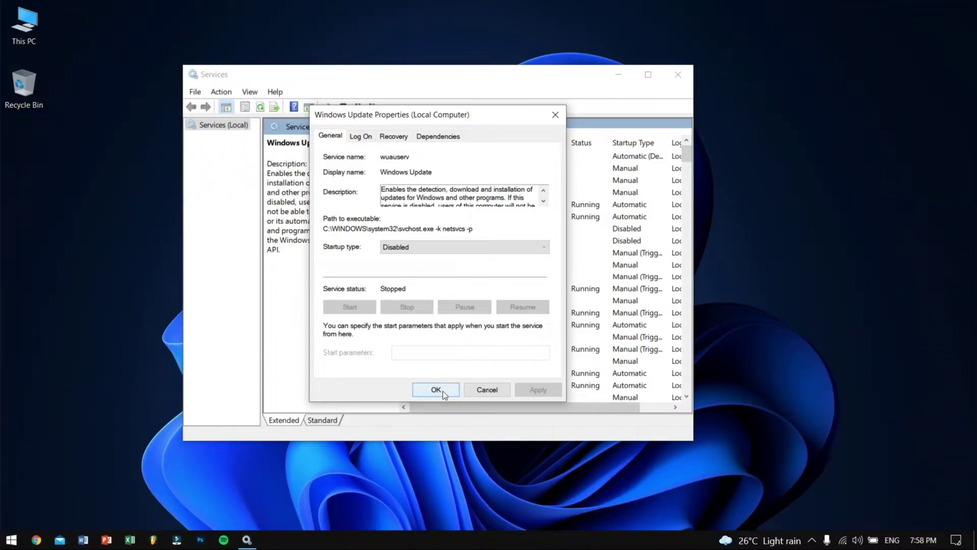
pyautogui.click(443, 391)
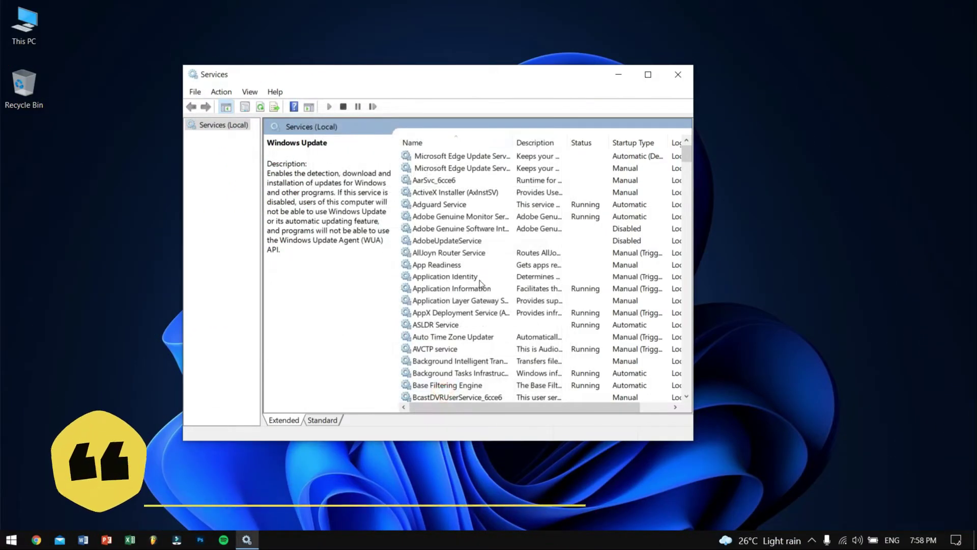
pyautogui.click(679, 76)
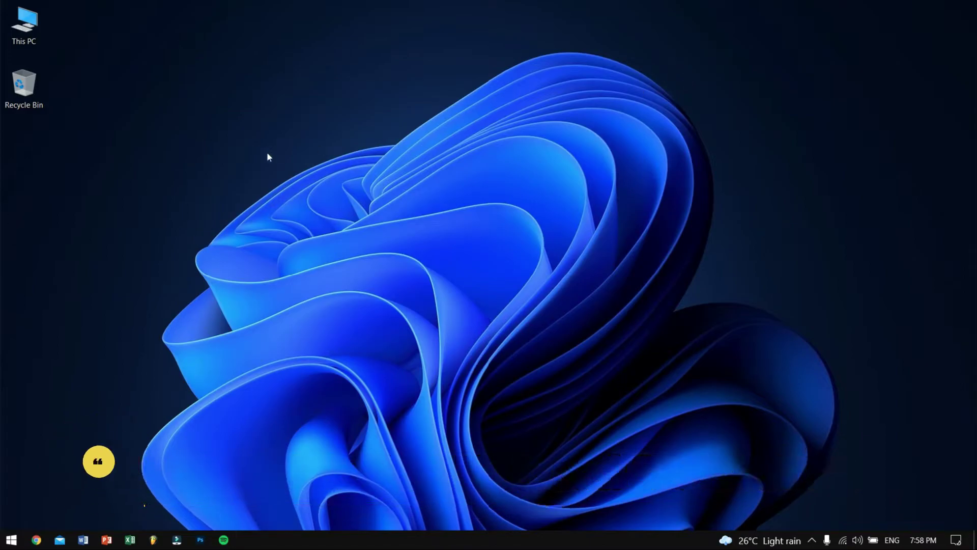
pyautogui.rightClick(267, 153)
pyautogui.click(298, 193)
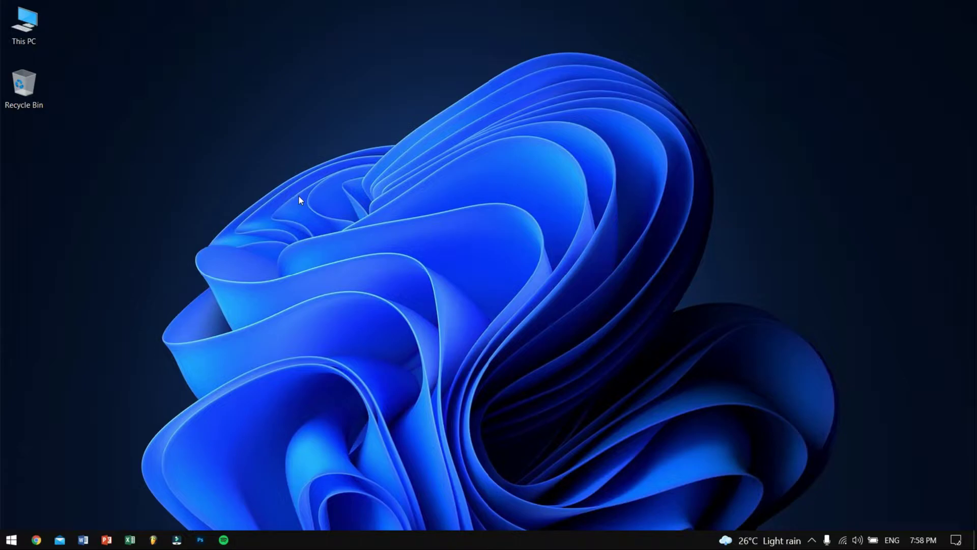
pyautogui.click(843, 539)
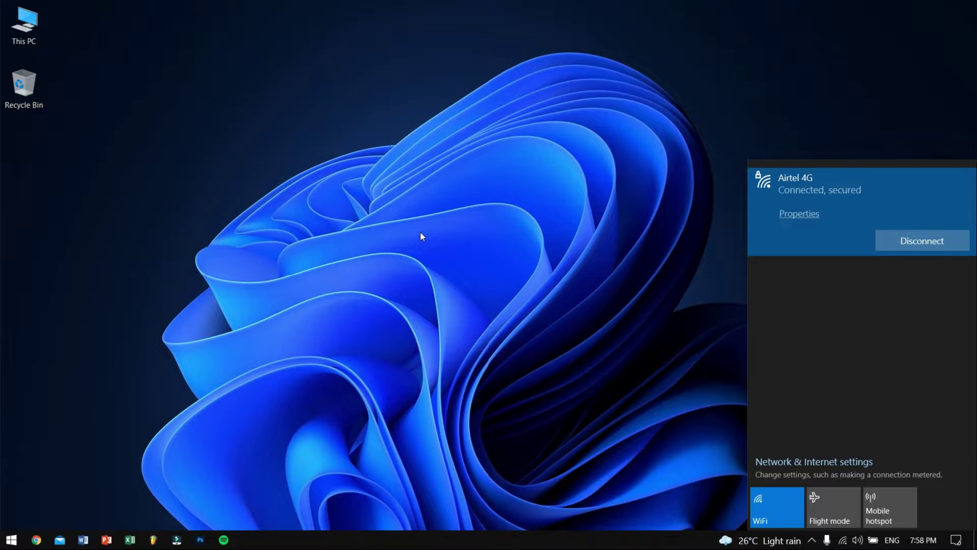
pyautogui.click(378, 203)
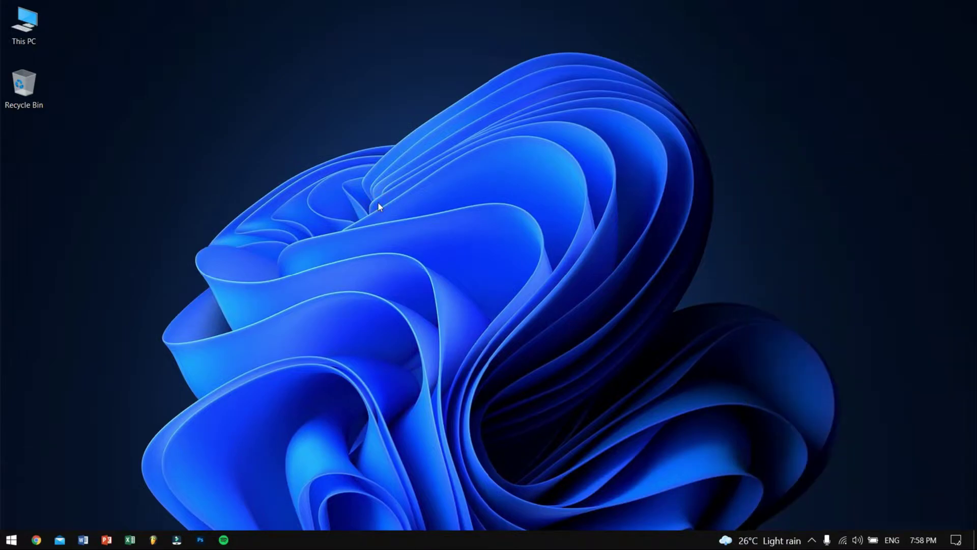
# - Open the Airtel 4G Wi-Fi properties from Settings > Network & Internet > Status
pyautogui.click(15, 534)
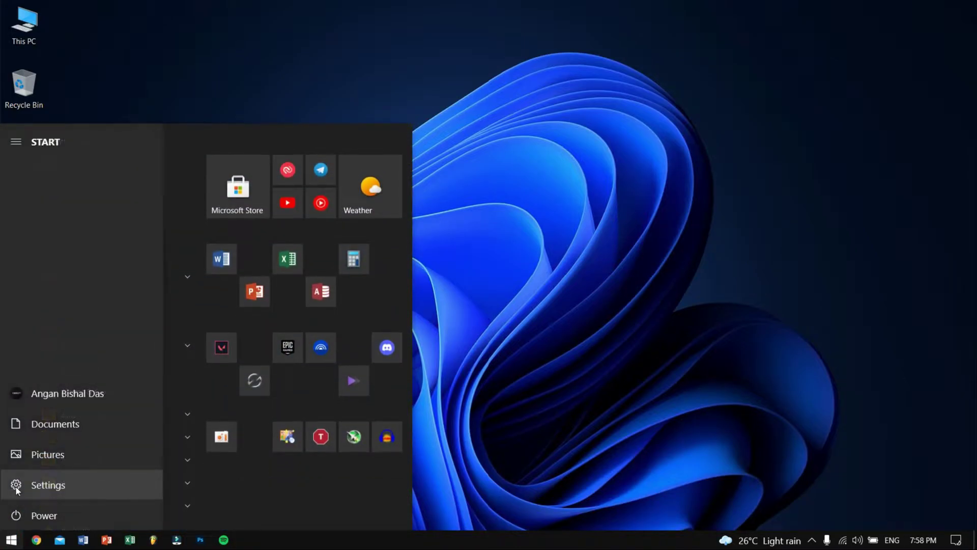
pyautogui.click(48, 485)
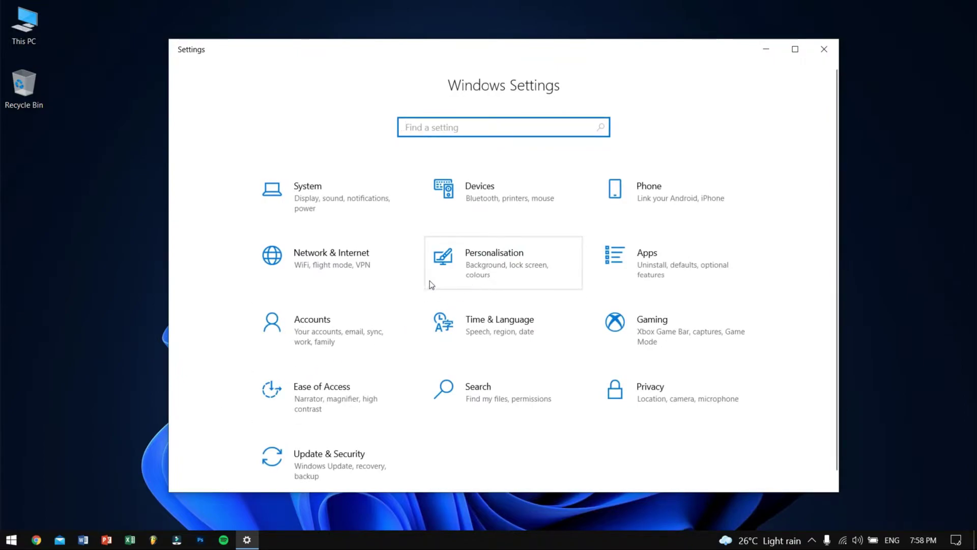
pyautogui.click(324, 262)
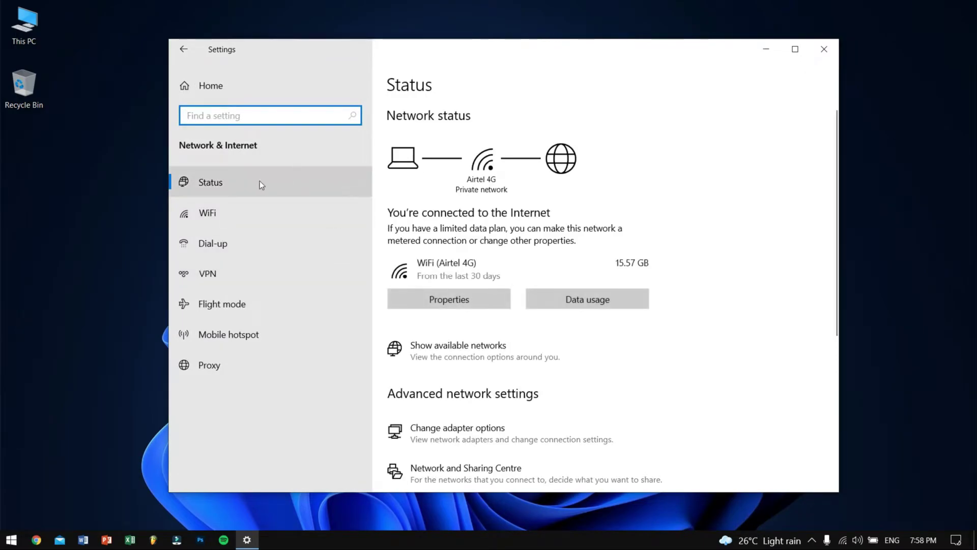
pyautogui.click(259, 181)
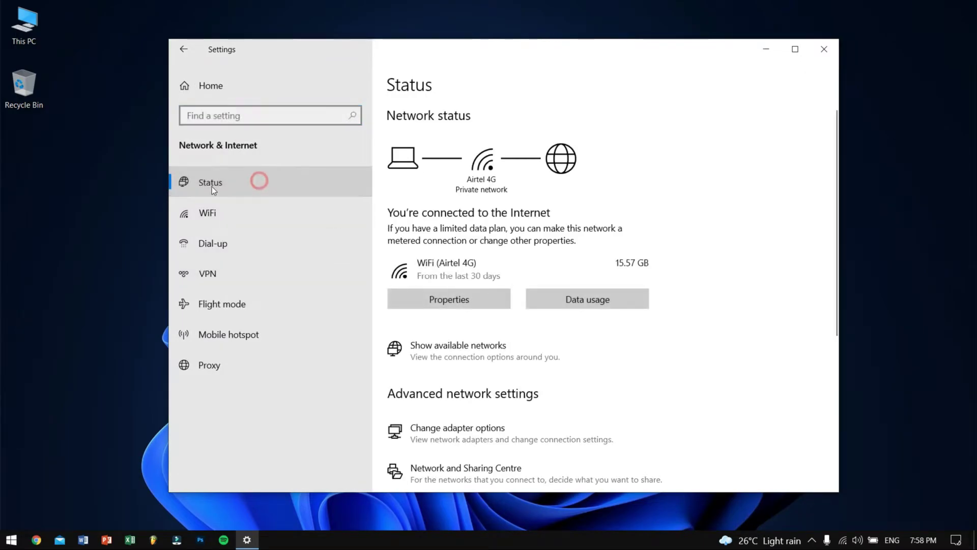
pyautogui.click(470, 299)
# - Switch 'Set as metered connection' to On for the Airtel 4G network
pyautogui.scroll(-3, 463, 285)
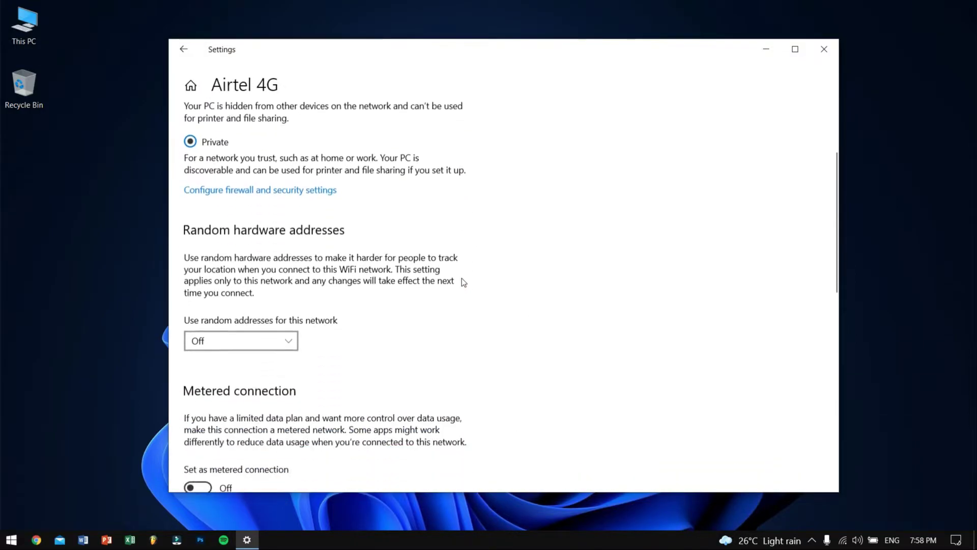
pyautogui.scroll(-5, 463, 281)
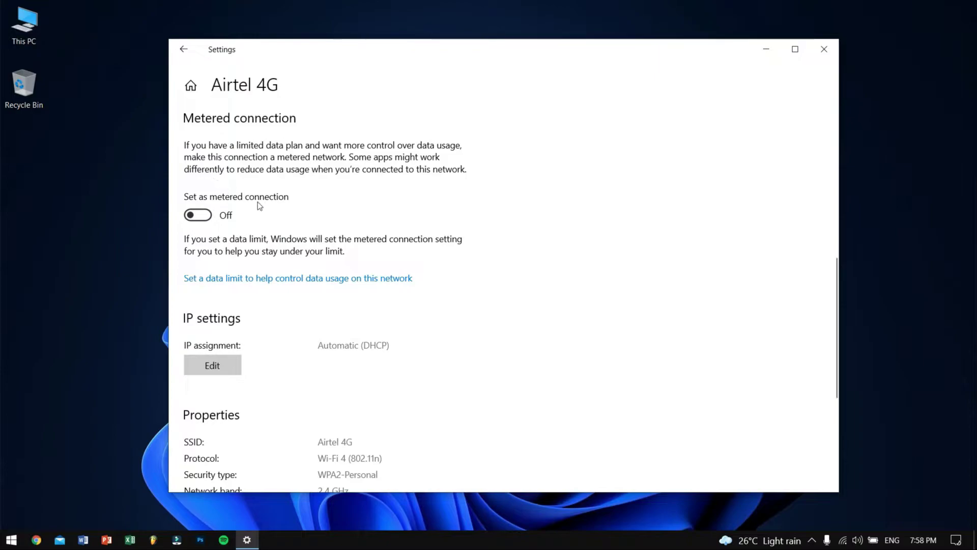
pyautogui.click(209, 218)
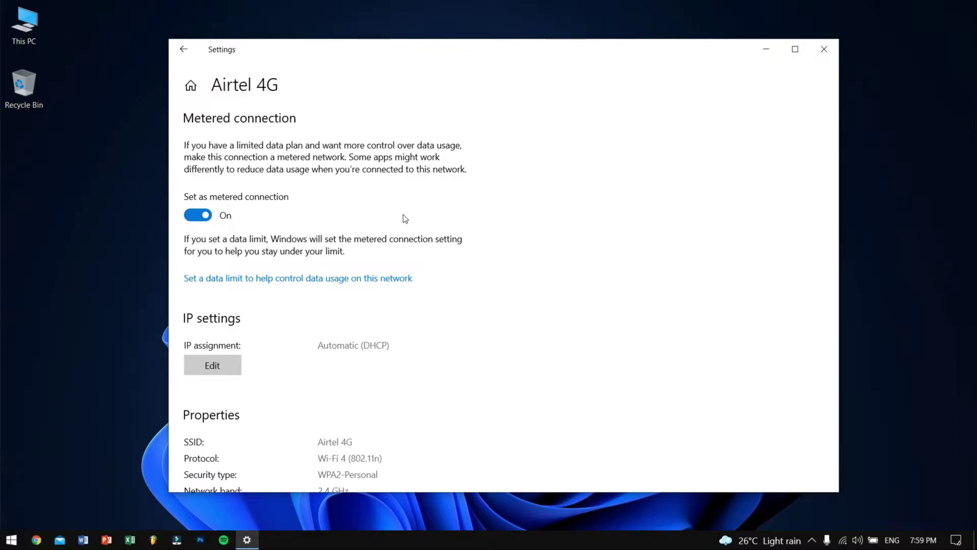
# - Close the network Settings window and refresh the desktop
pyautogui.click(824, 51)
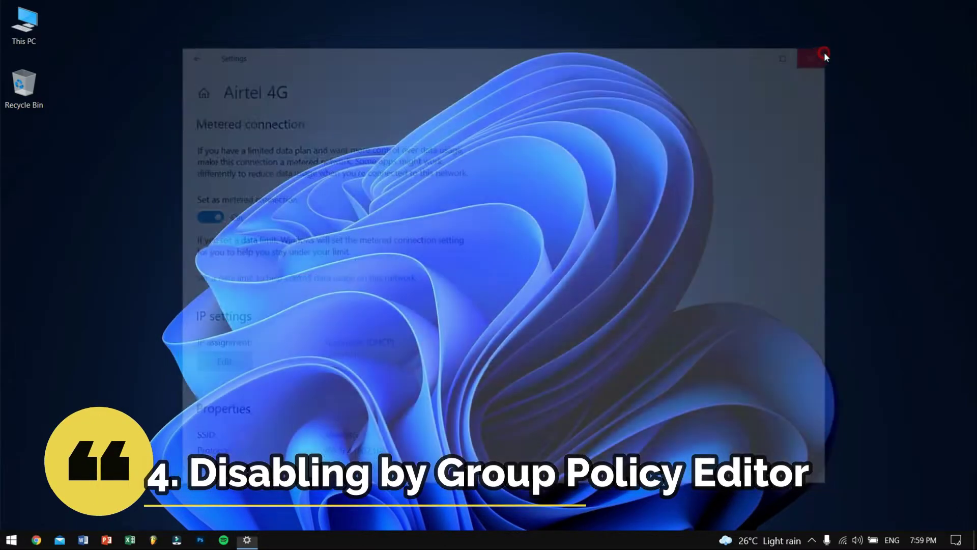
pyautogui.rightClick(302, 155)
pyautogui.click(340, 194)
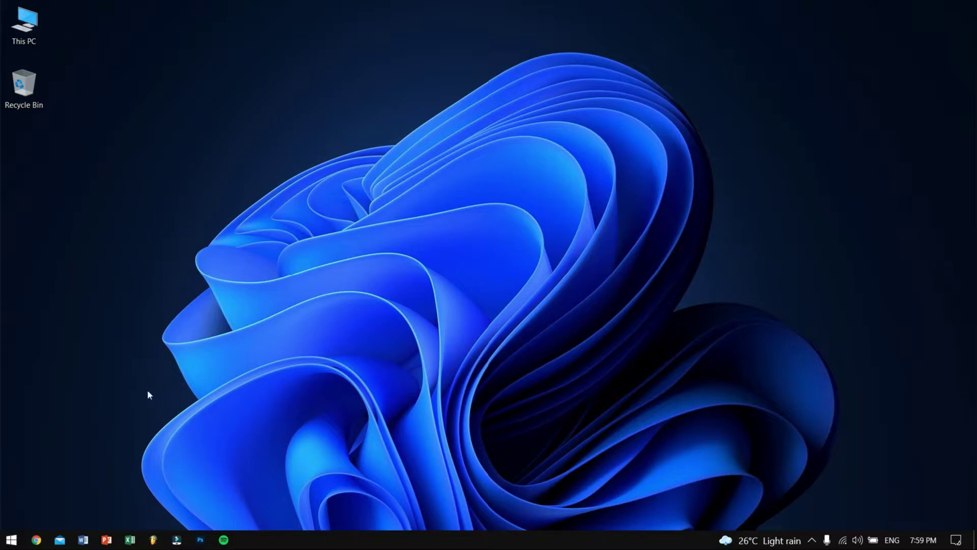
# - Run winver to confirm Windows 10 version 21H1, build 19043.1081, and move the dialog aside
pyautogui.click(4, 542)
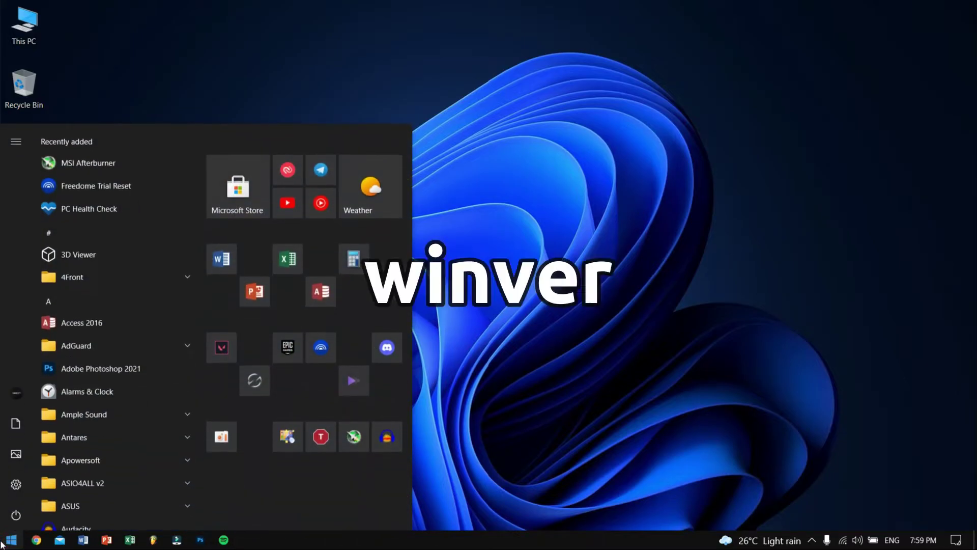
pyautogui.write('winver')
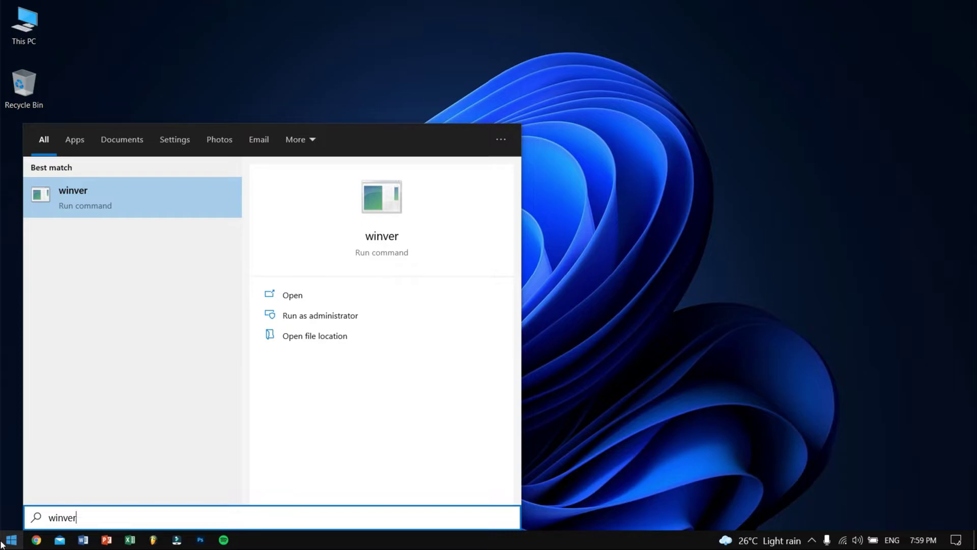
pyautogui.press('Return')
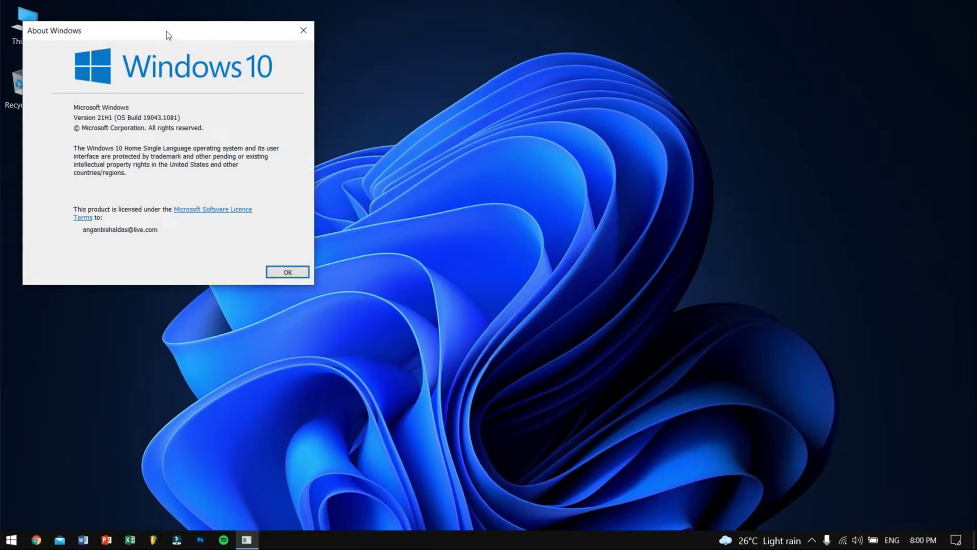
pyautogui.moveTo(166, 32); pyautogui.dragTo(285, 88)
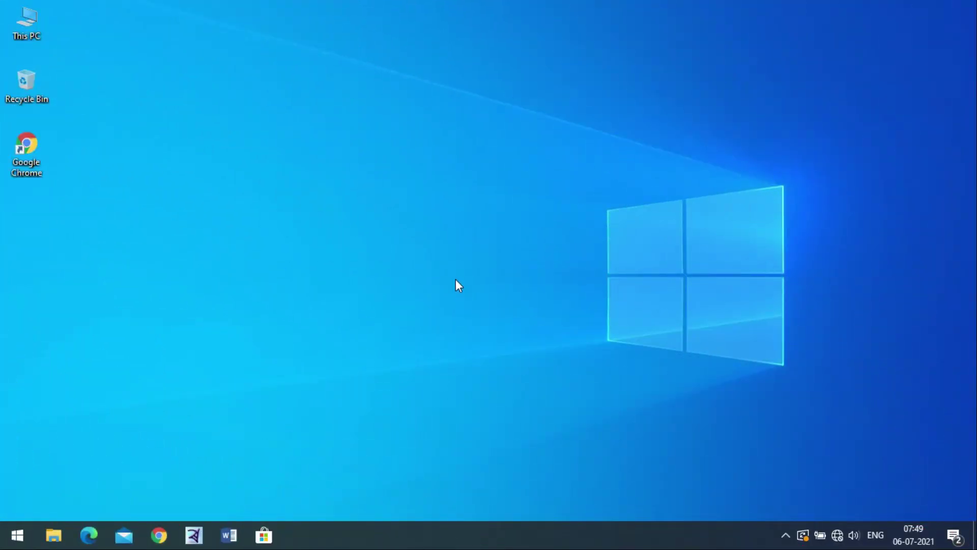
# - Run gpedit.msc from the Win+R Run box to start the Group Policy Editor
pyautogui.press('super+r')
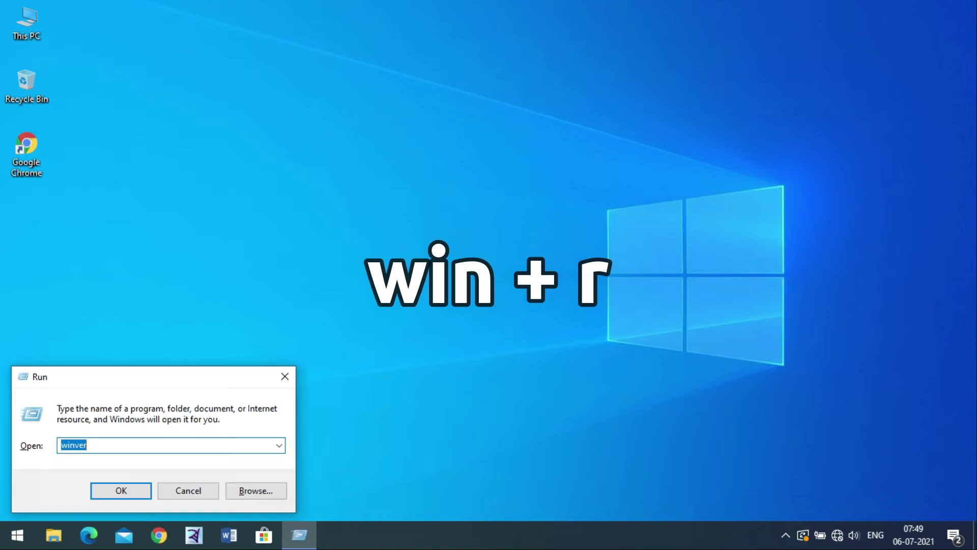
pyautogui.moveTo(183, 378); pyautogui.dragTo(311, 286)
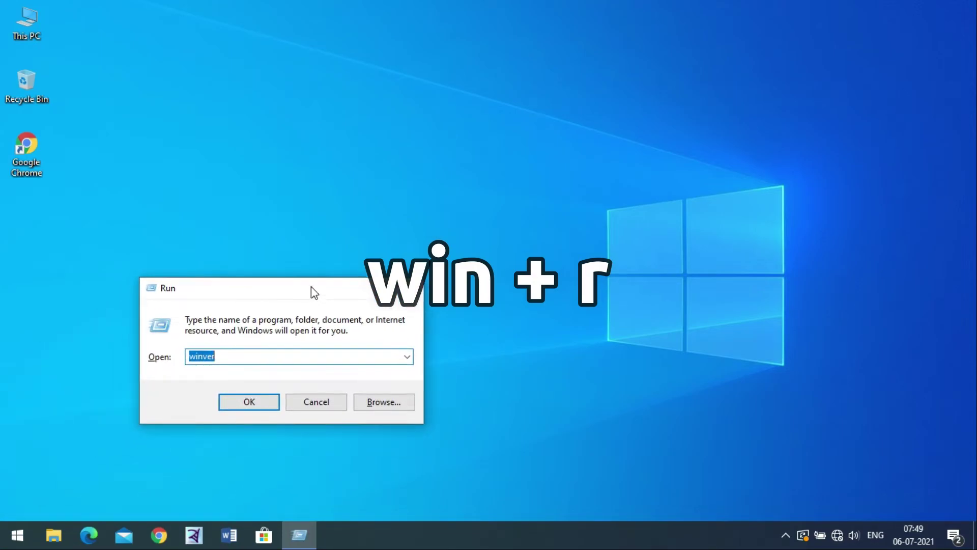
pyautogui.write('g')
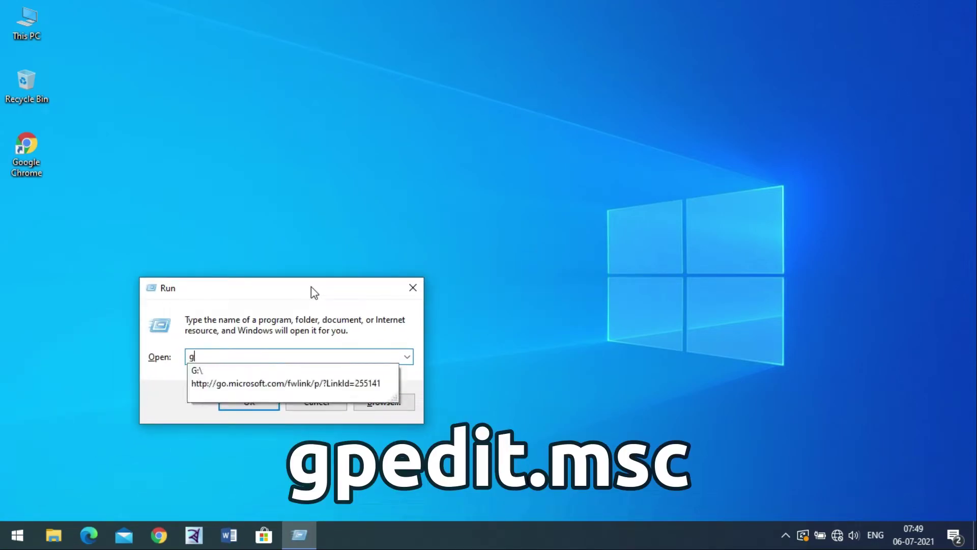
pyautogui.write('pedi')
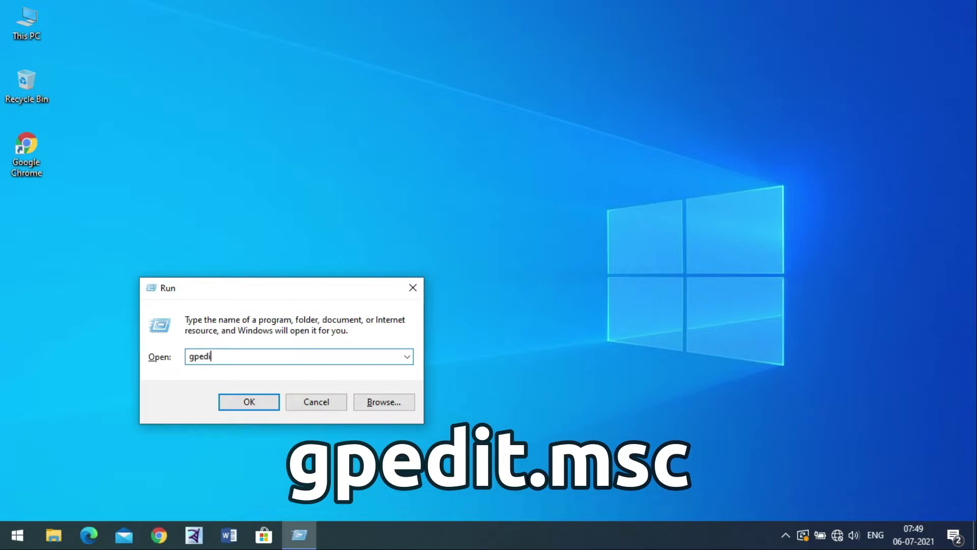
pyautogui.write('t.ms')
pyautogui.write('c')
pyautogui.press('Return')
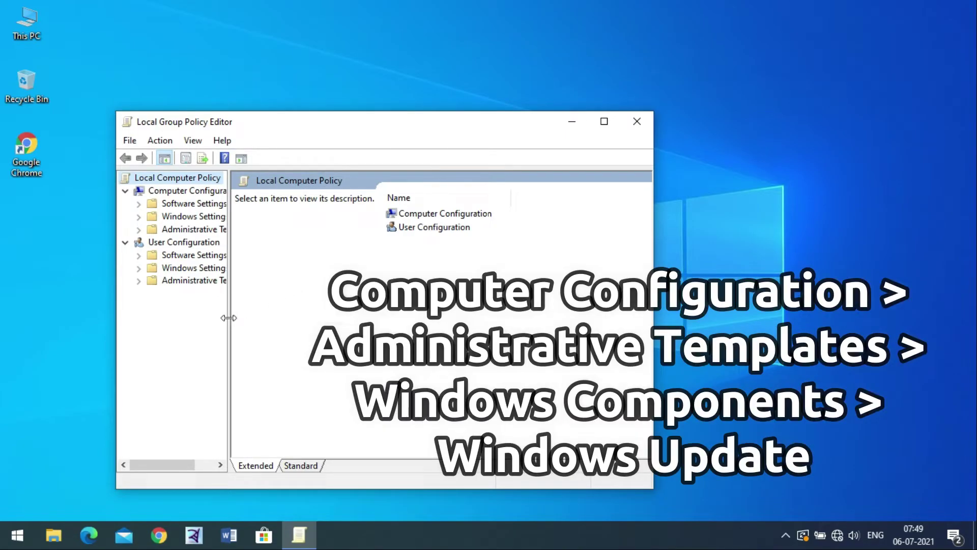
# - Expand Computer Configuration > Administrative Templates > Windows Components and select Windows Update
pyautogui.moveTo(229, 317); pyautogui.dragTo(273, 318)
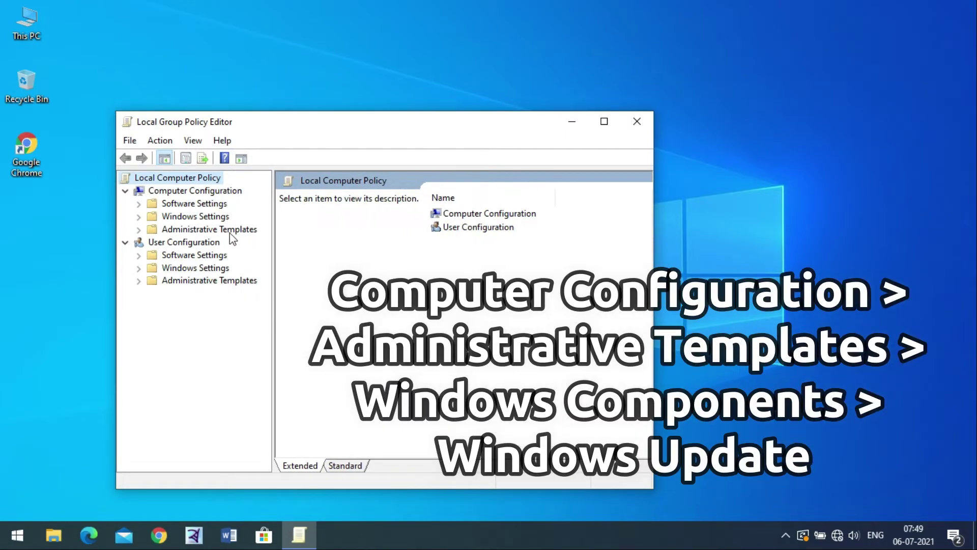
pyautogui.click(227, 191)
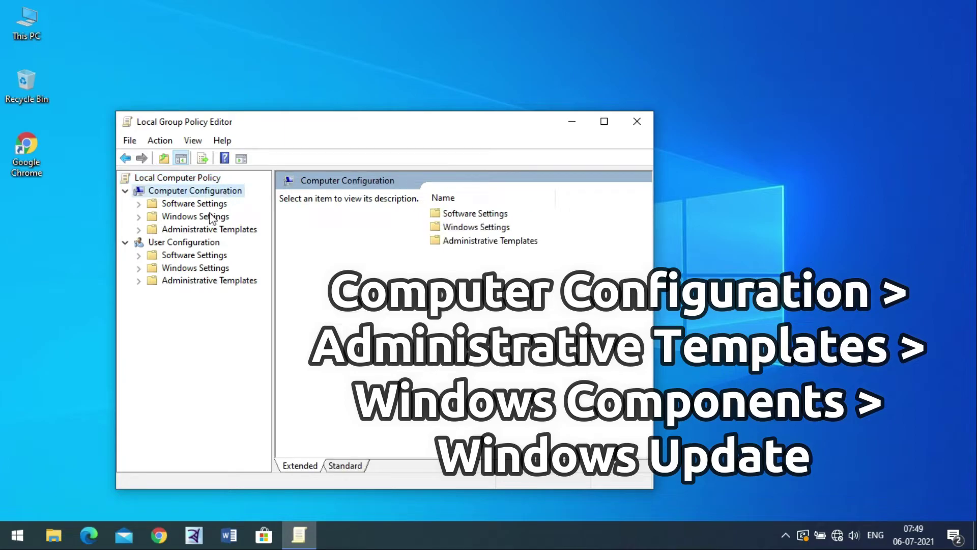
pyautogui.click(138, 230)
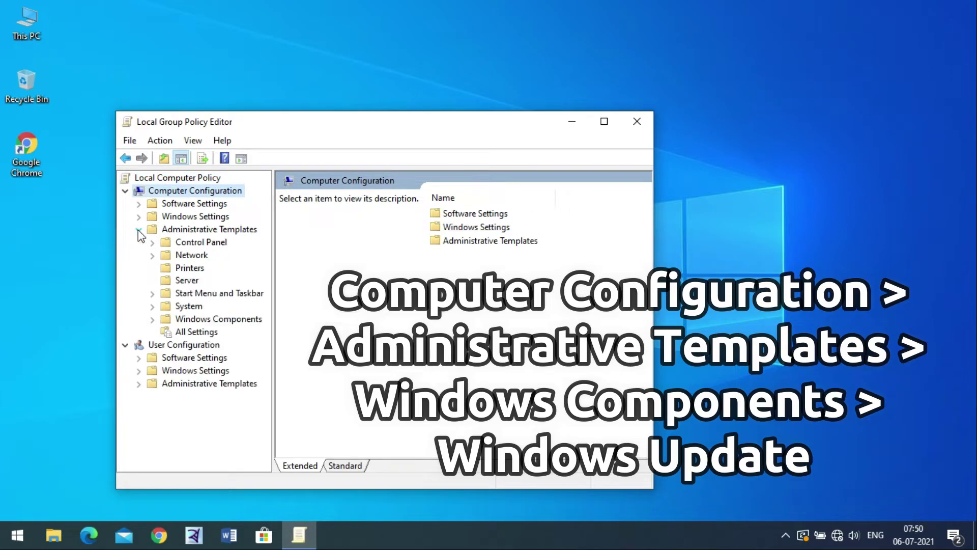
pyautogui.click(153, 319)
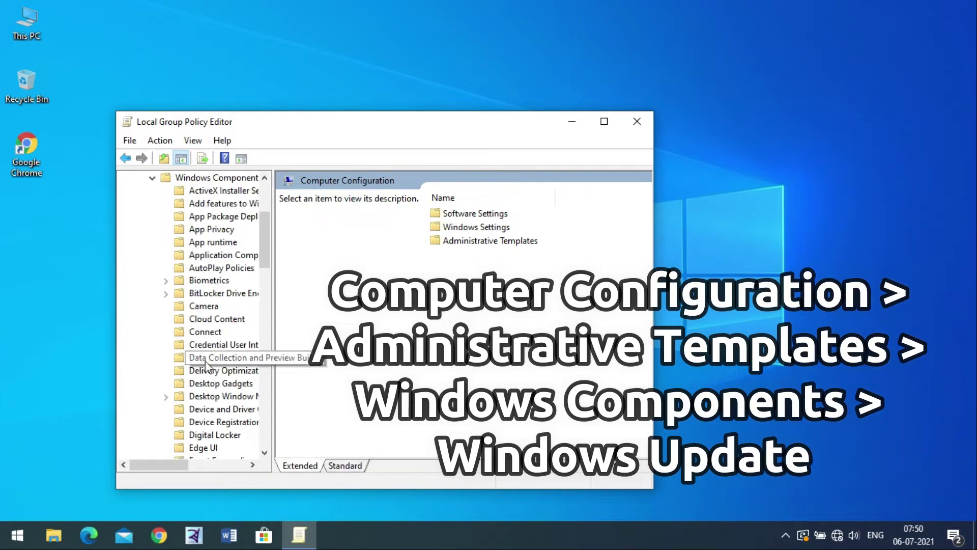
pyautogui.scroll(-2, 204, 356)
pyautogui.scroll(-3, 219, 372)
pyautogui.scroll(-18, 237, 389)
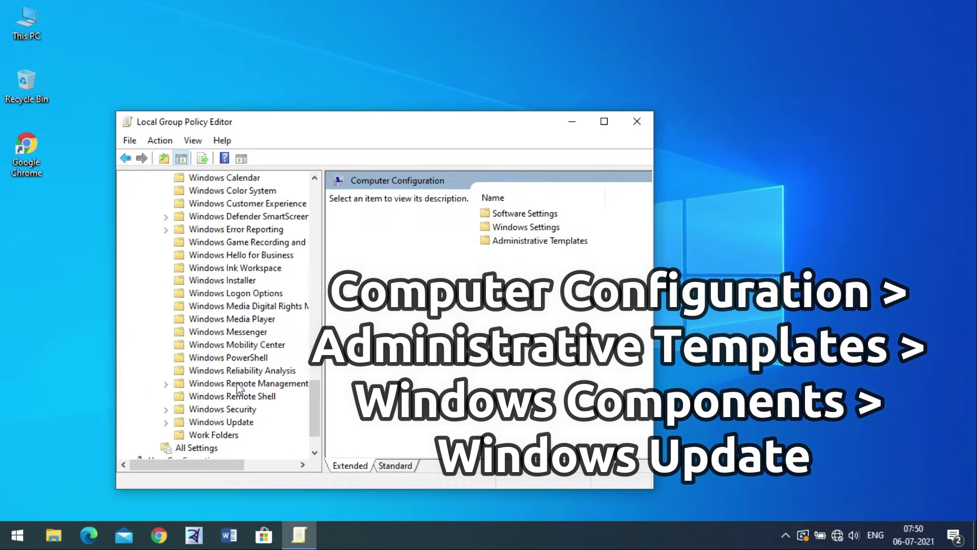
pyautogui.scroll(-1, 237, 388)
pyautogui.click(235, 384)
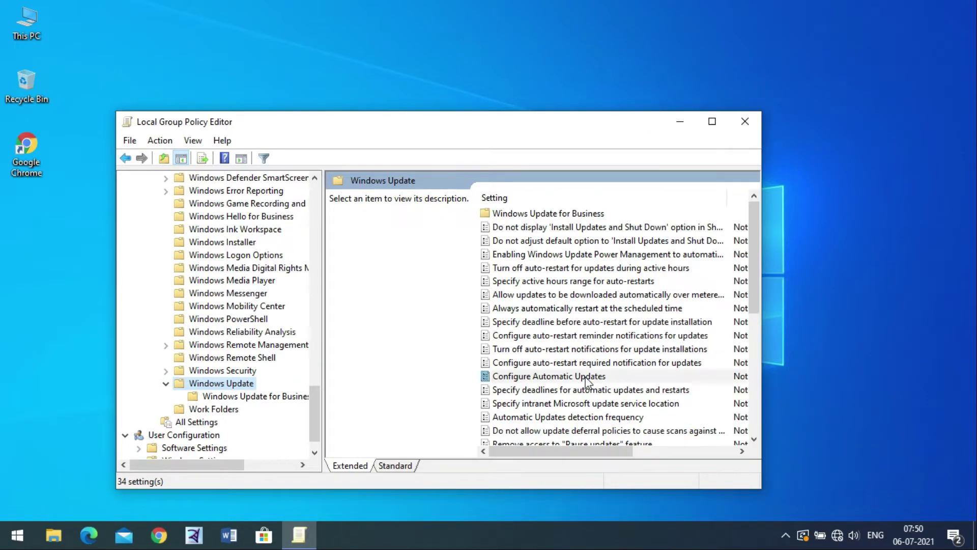
# - Switch the Configure Automatic Updates policy to Disabled, then apply and confirm with OK
pyautogui.doubleClick(588, 377)
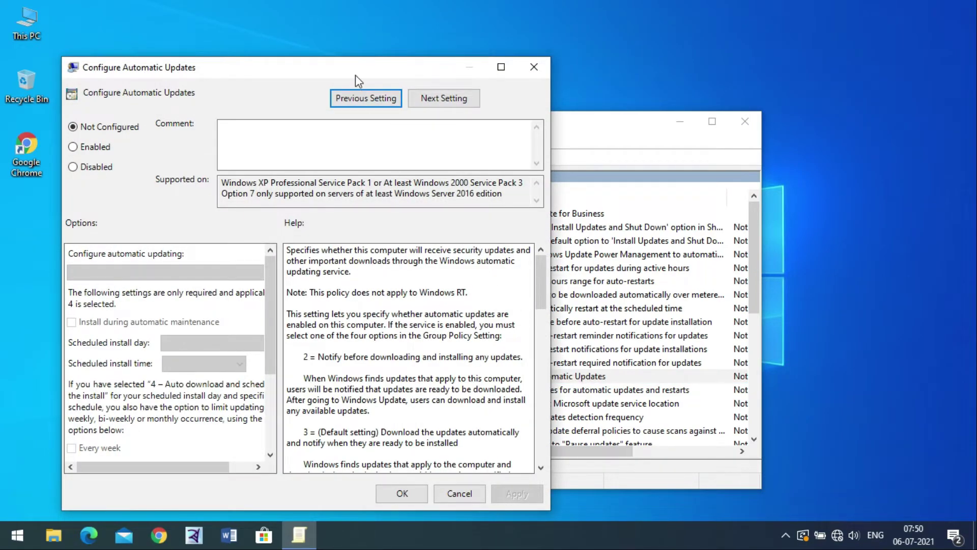
pyautogui.moveTo(355, 74); pyautogui.dragTo(419, 72)
pyautogui.click(148, 159)
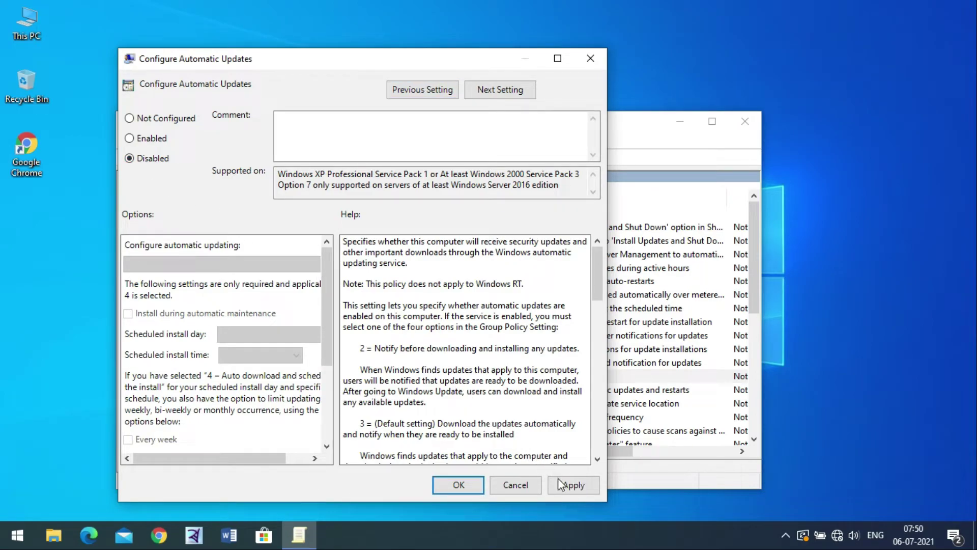
pyautogui.click(562, 486)
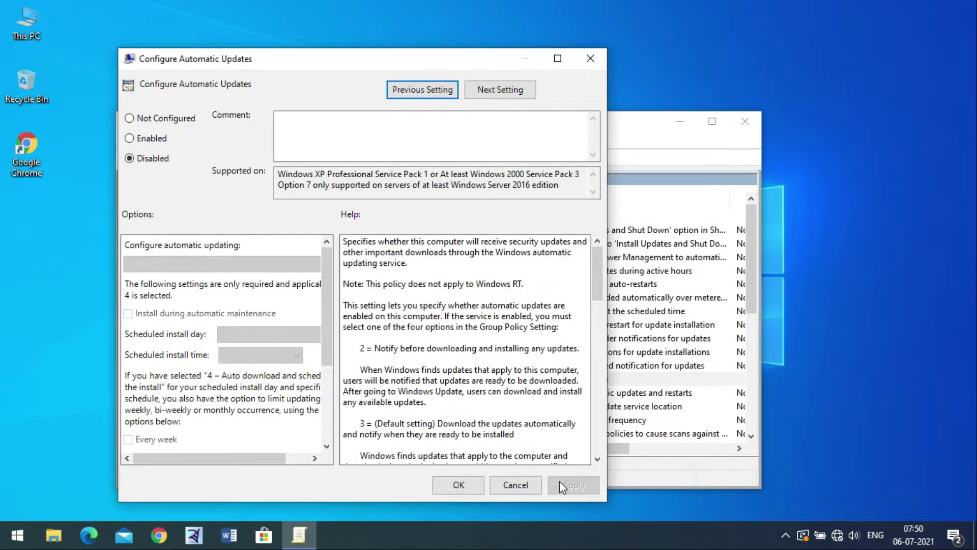
pyautogui.click(464, 486)
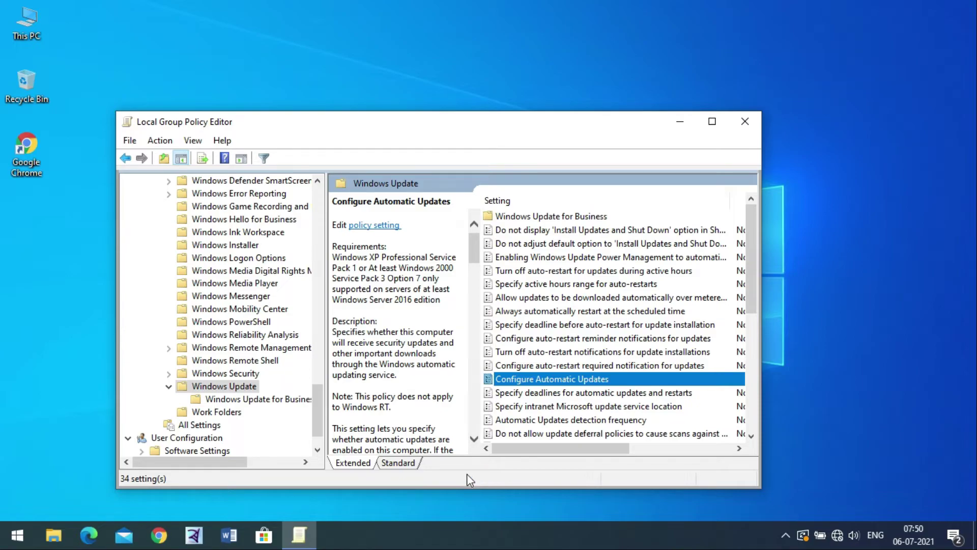
# - Enable Configure Automatic Updates with '2 - Notify for download and auto install', applied and confirmed
pyautogui.click(944, 346)
pyautogui.doubleClick(528, 380)
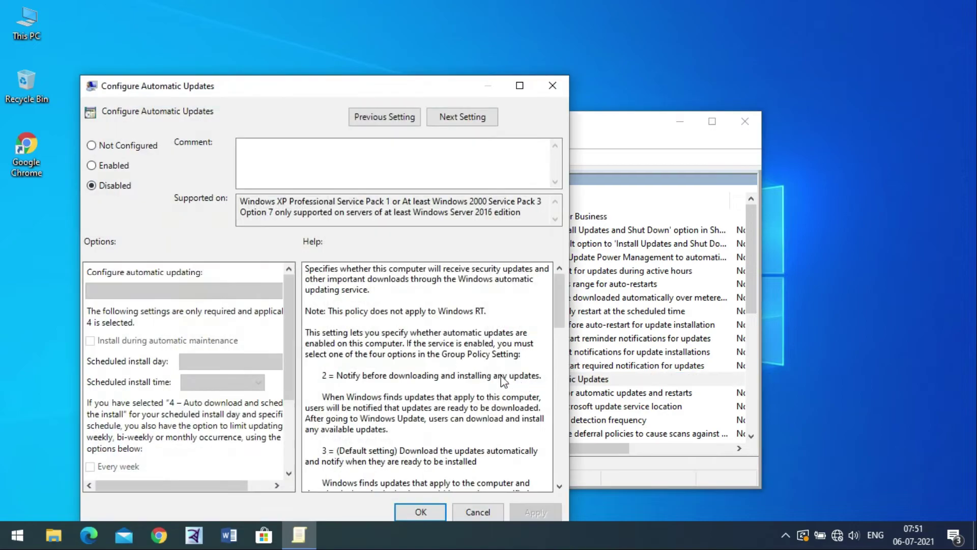
pyautogui.click(91, 166)
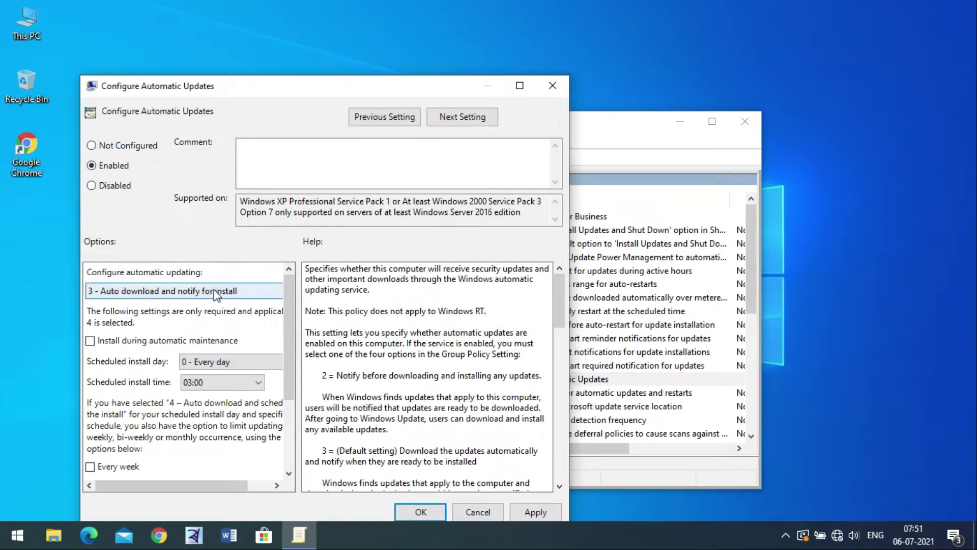
pyautogui.click(191, 289)
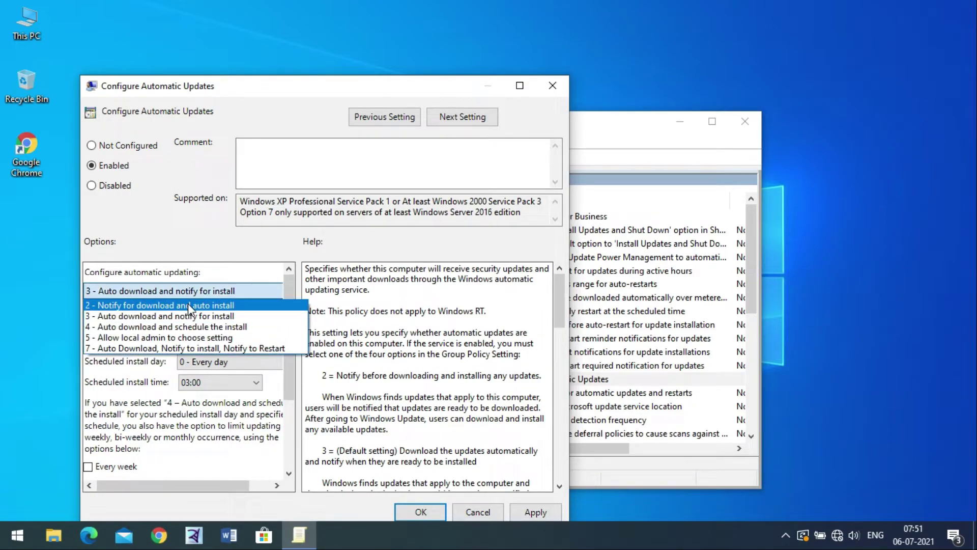
pyautogui.click(187, 304)
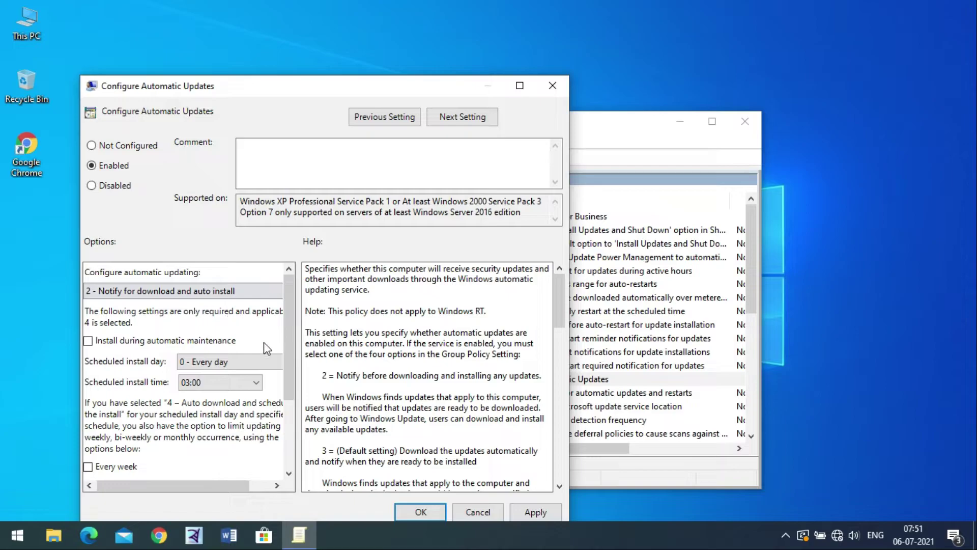
pyautogui.click(532, 514)
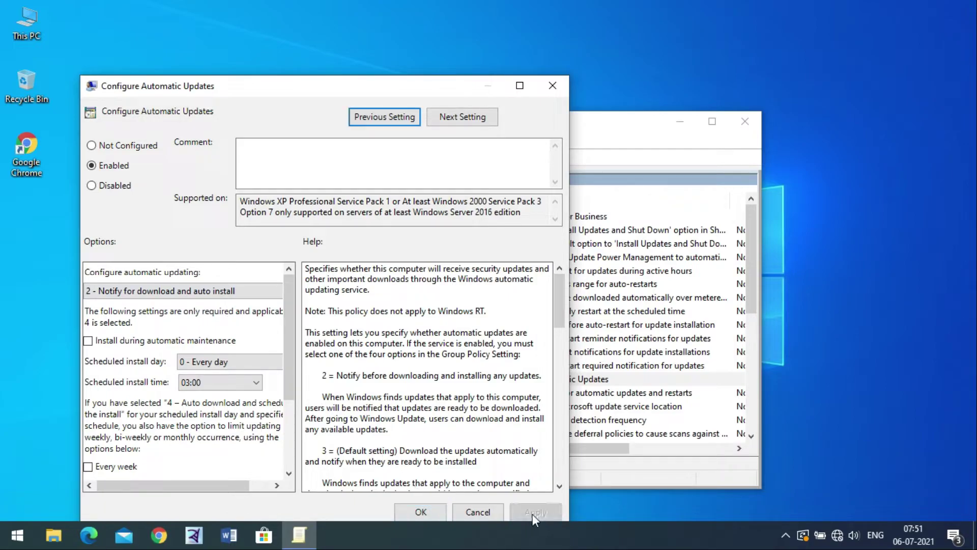
pyautogui.click(421, 512)
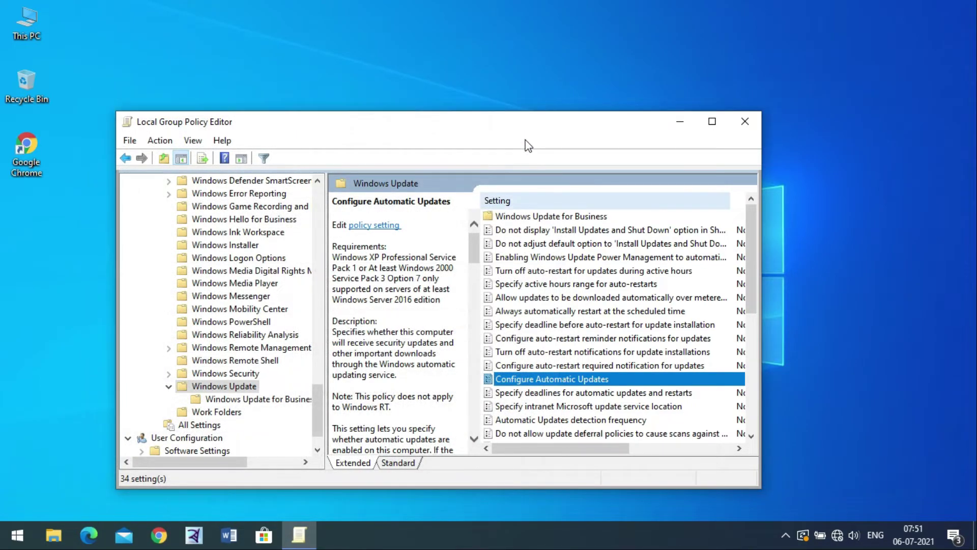
# - Close the Local Group Policy Editor window
pyautogui.moveTo(540, 125); pyautogui.dragTo(556, 99)
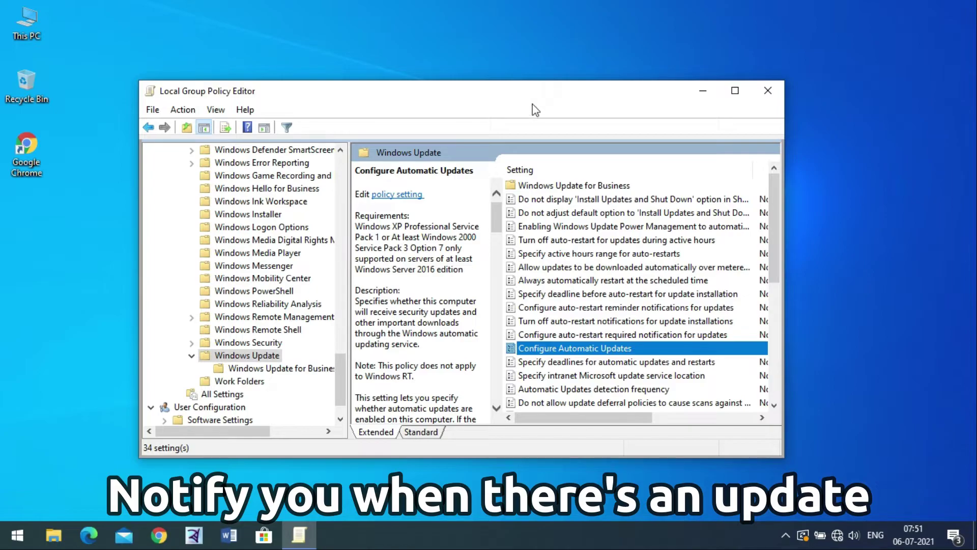
pyautogui.click(763, 92)
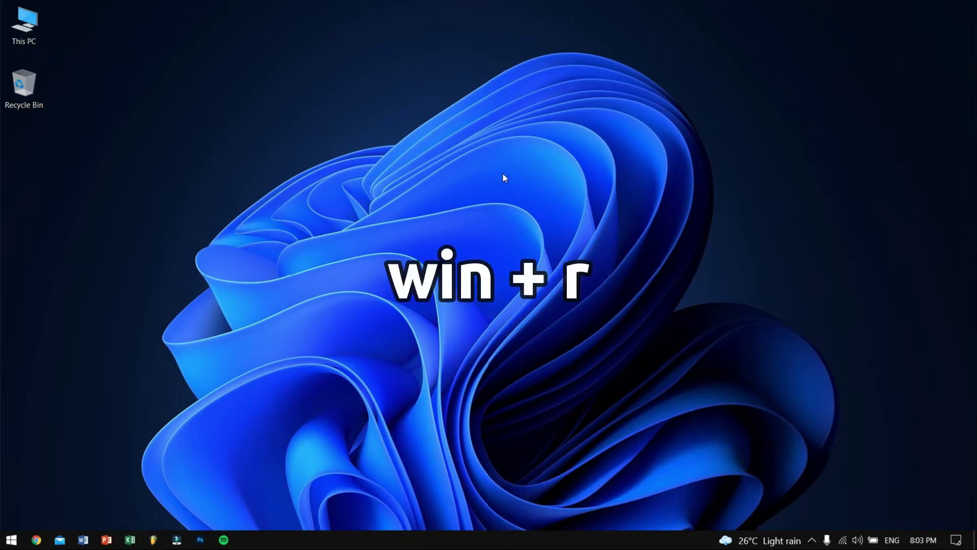
# - Run regedit from the Win+R Run box to start Registry Editor
pyautogui.press('super+r')
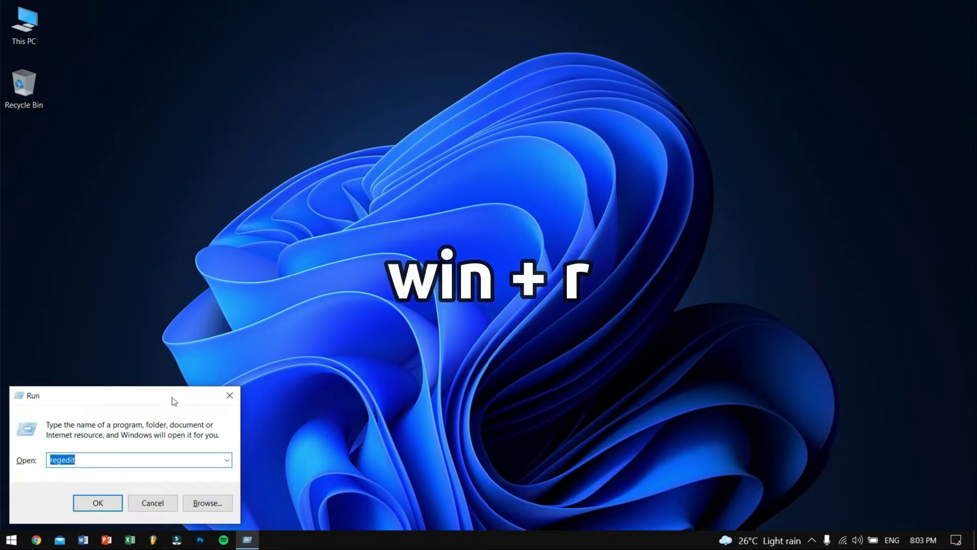
pyautogui.moveTo(172, 397); pyautogui.dragTo(330, 324)
pyautogui.moveTo(415, 294); pyautogui.dragTo(379, 319)
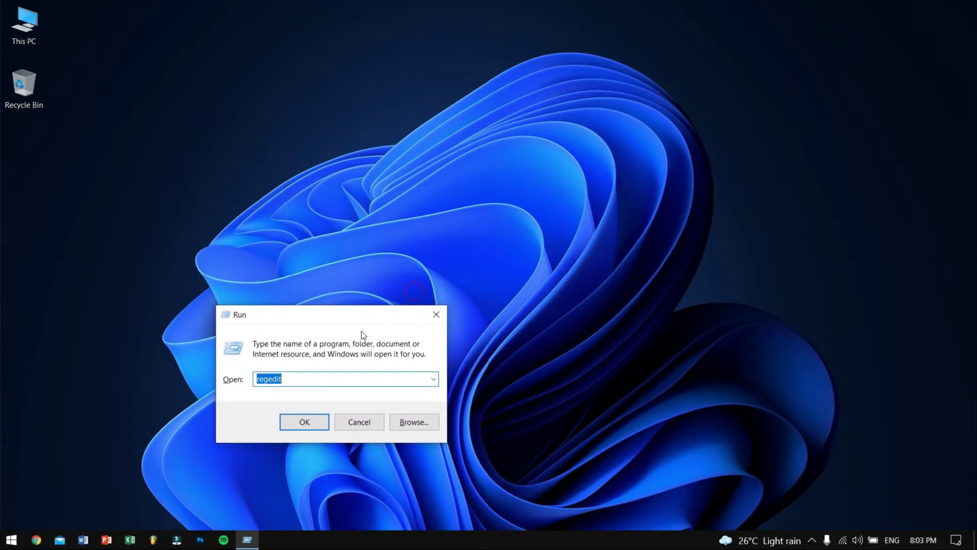
pyautogui.click(314, 379)
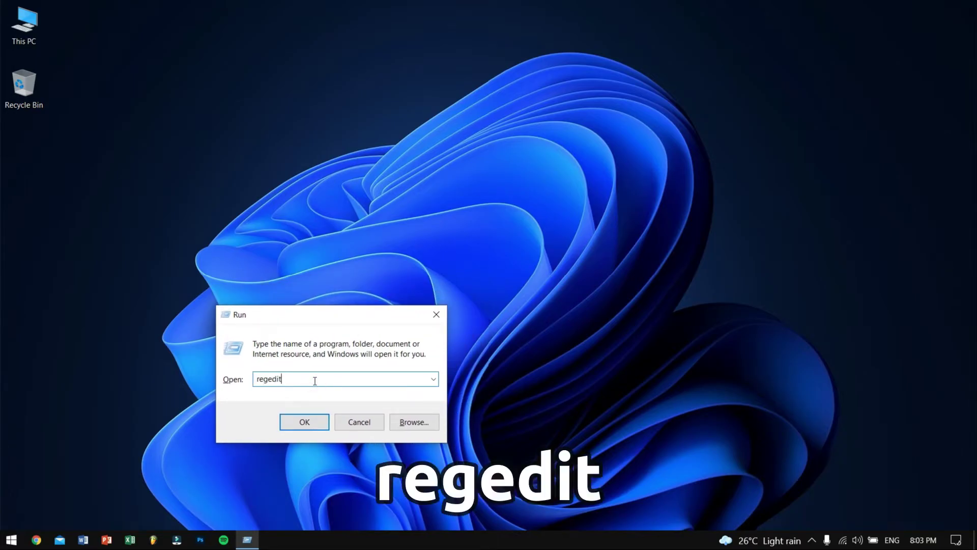
pyautogui.click(299, 427)
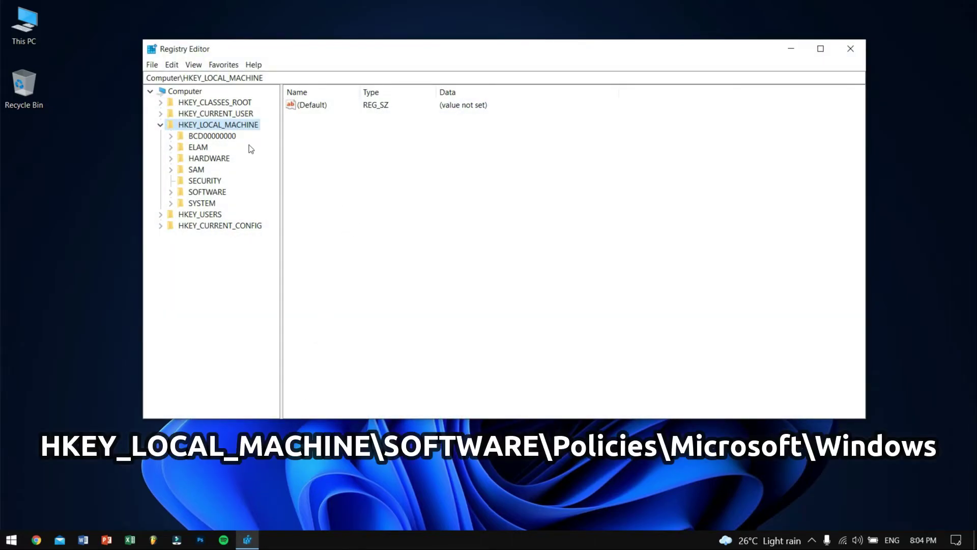
# - Expand HKEY_LOCAL_MACHINE\SOFTWARE\Policies\Microsoft\Windows in the registry tree
pyautogui.click(160, 126)
pyautogui.click(171, 192)
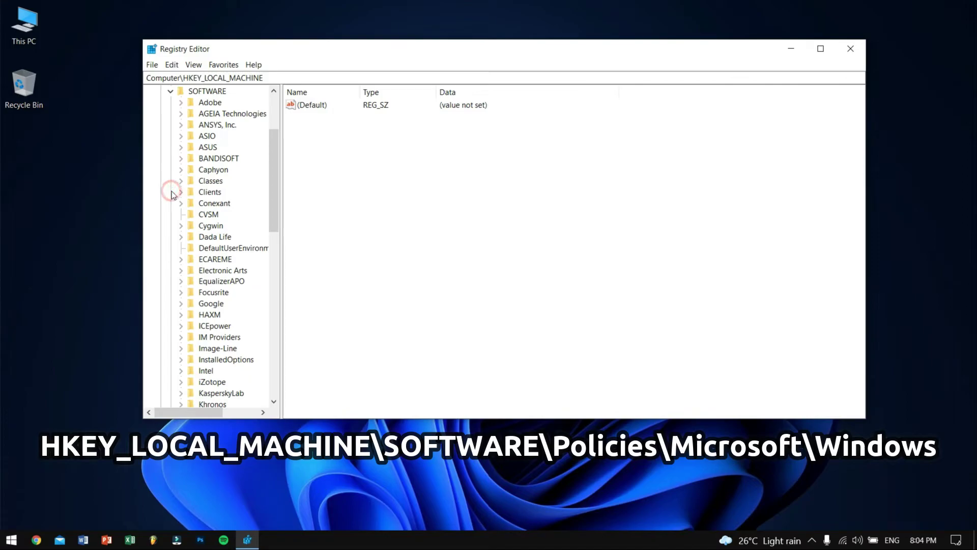
pyautogui.scroll(-4, 172, 206)
pyautogui.scroll(-1, 180, 239)
pyautogui.scroll(-4, 182, 296)
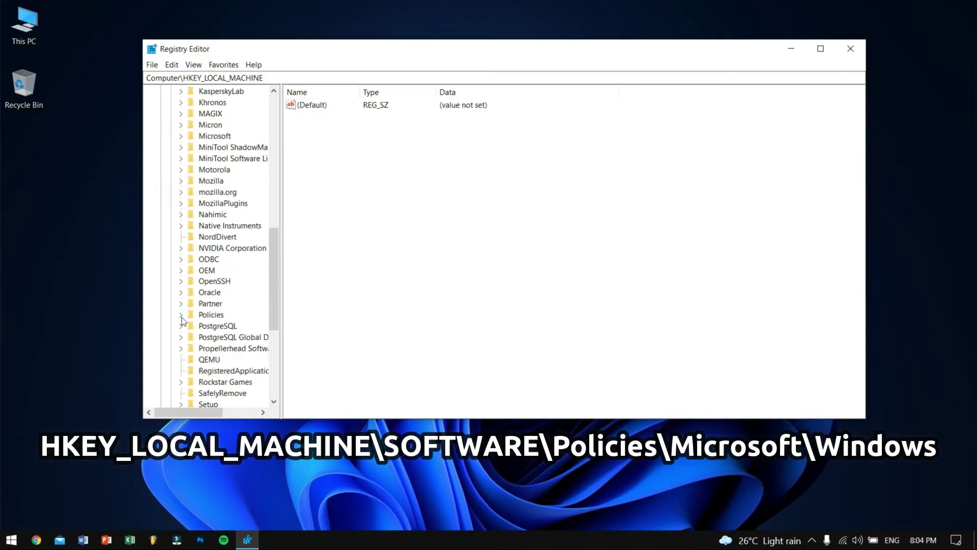
pyautogui.click(181, 315)
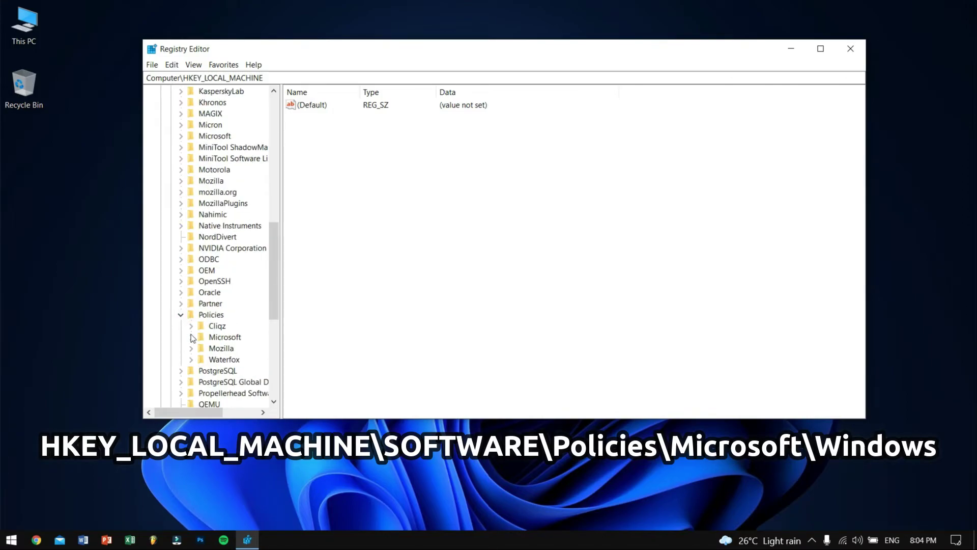
pyautogui.click(191, 337)
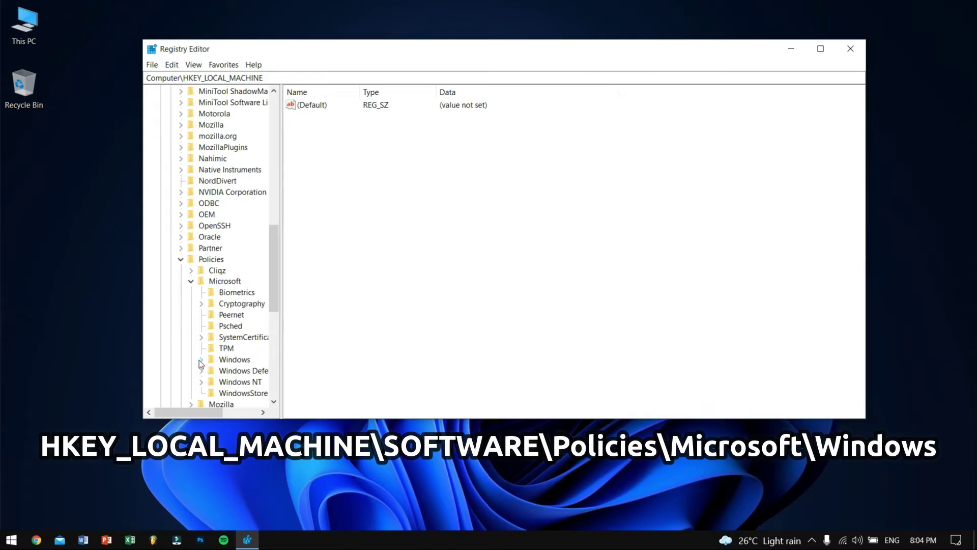
pyautogui.click(201, 360)
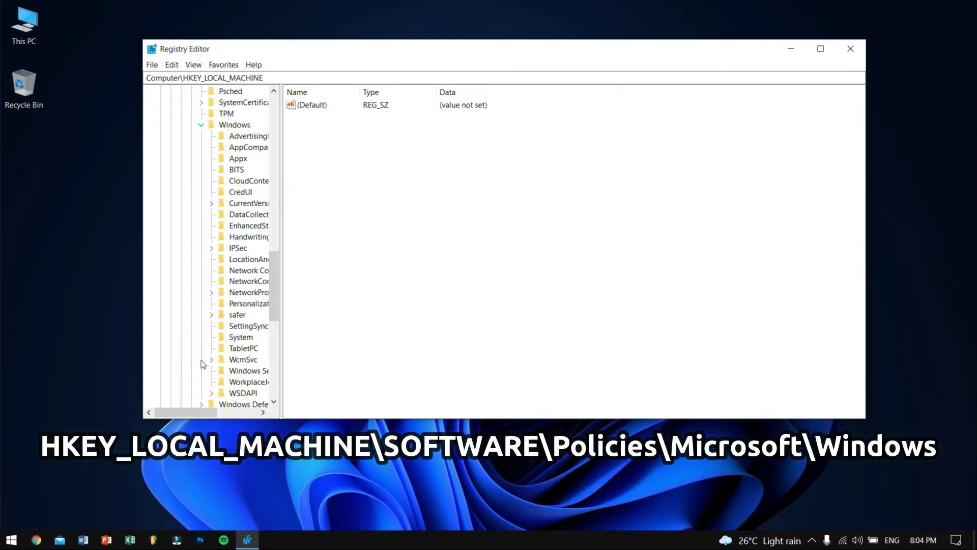
# - Create a new key named WindowsUpdate under the Windows key
pyautogui.rightClick(235, 125)
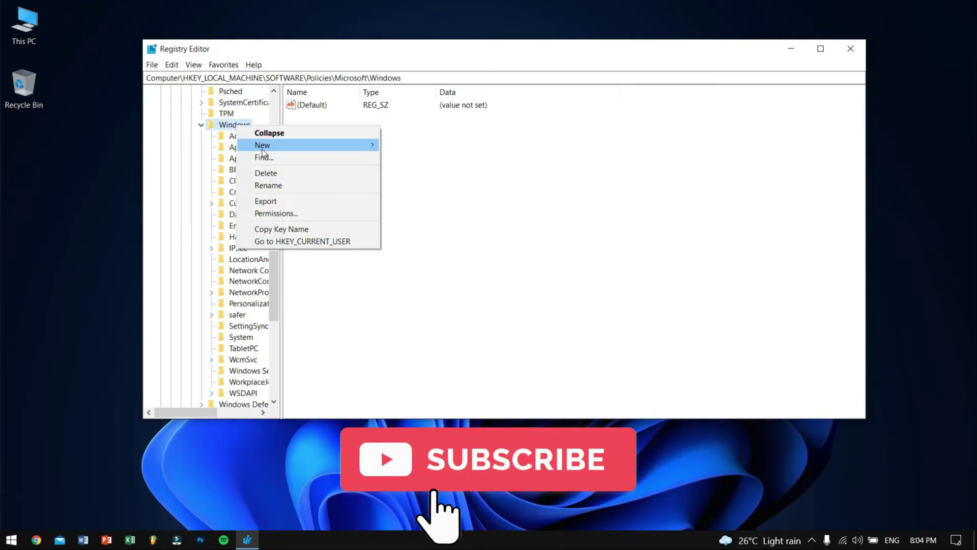
pyautogui.moveTo(262, 145)
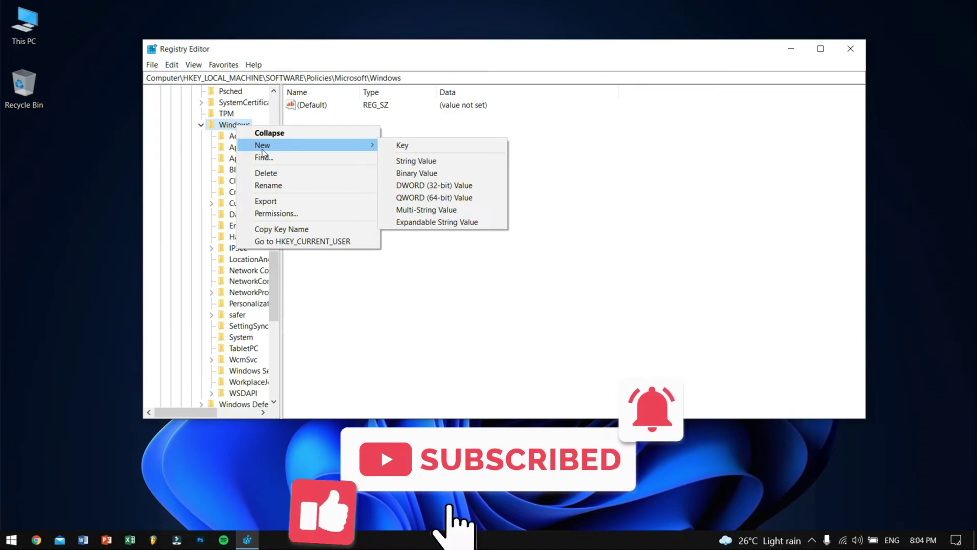
pyautogui.click(405, 145)
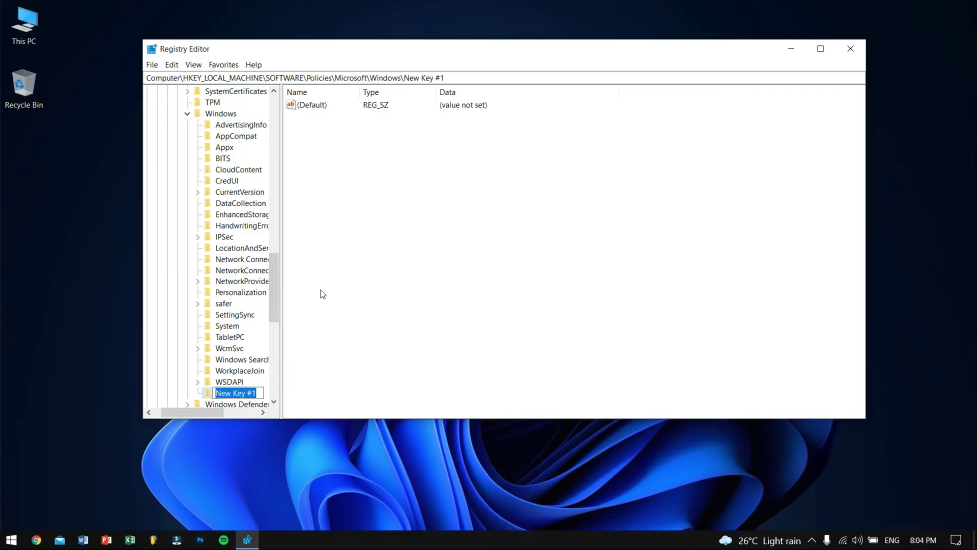
pyautogui.write('Windows')
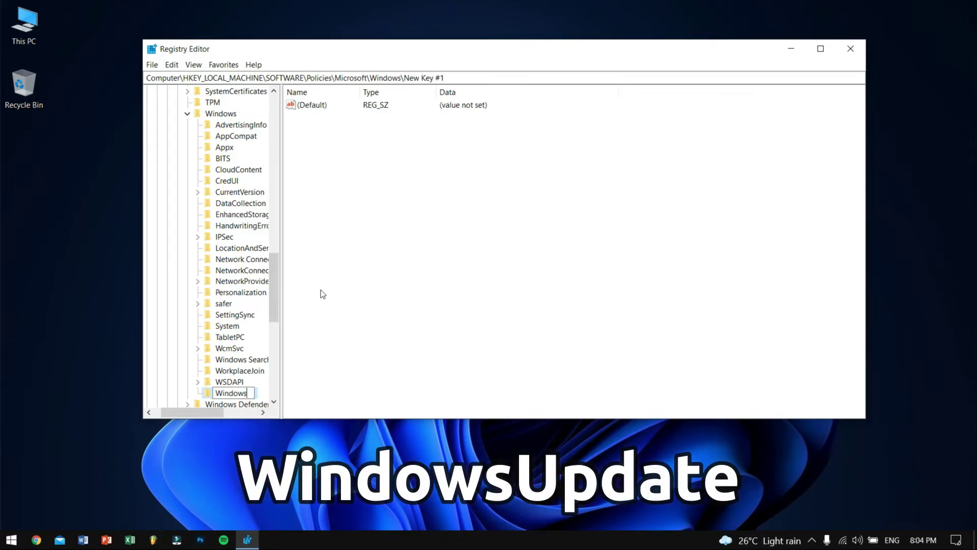
pyautogui.write('Update')
pyautogui.press('Return')
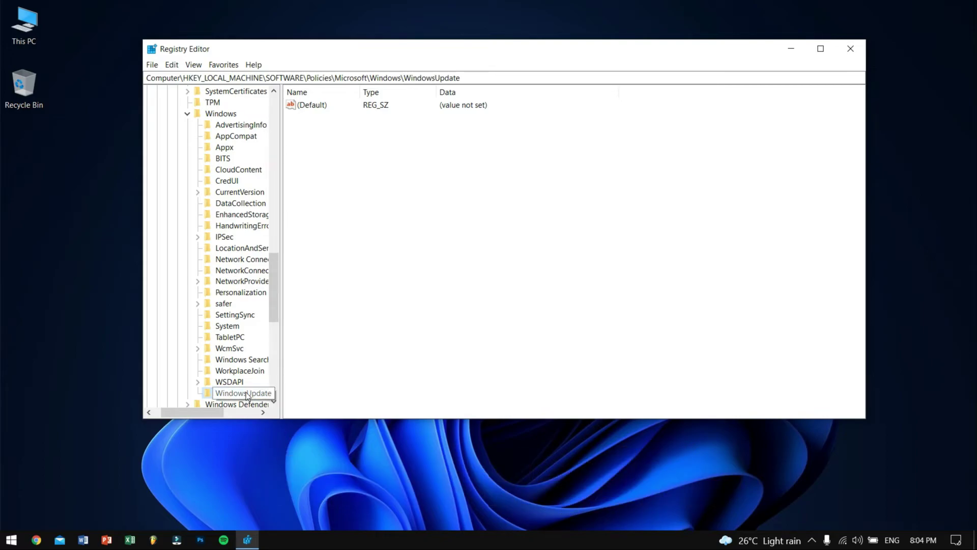
# - Create a new subkey named AU under WindowsUpdate
pyautogui.scroll(-2, 246, 392)
pyautogui.rightClick(241, 327)
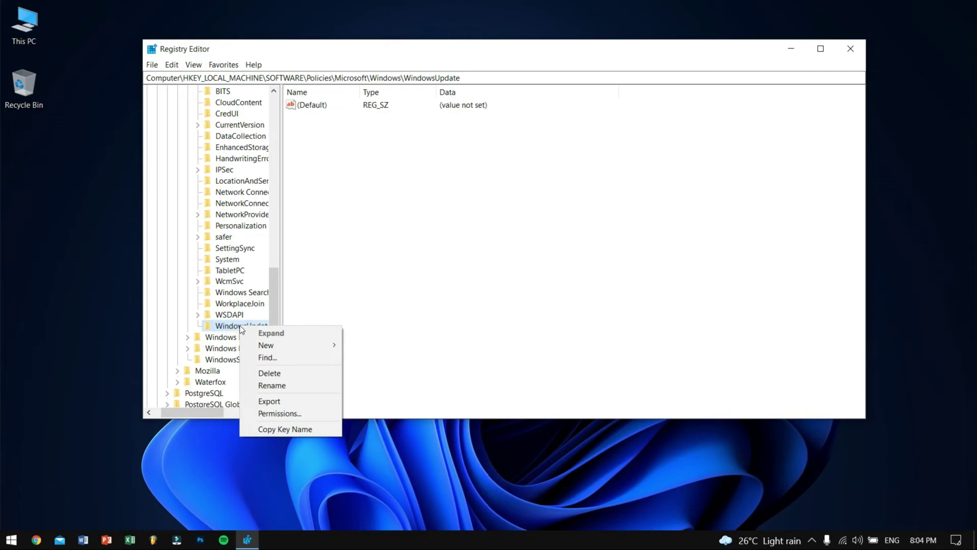
pyautogui.moveTo(290, 345)
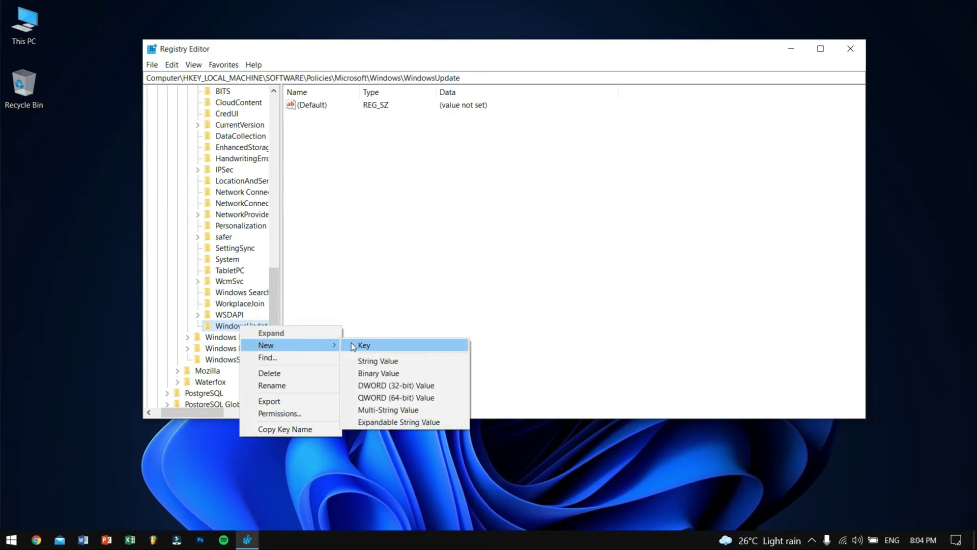
pyautogui.click(402, 348)
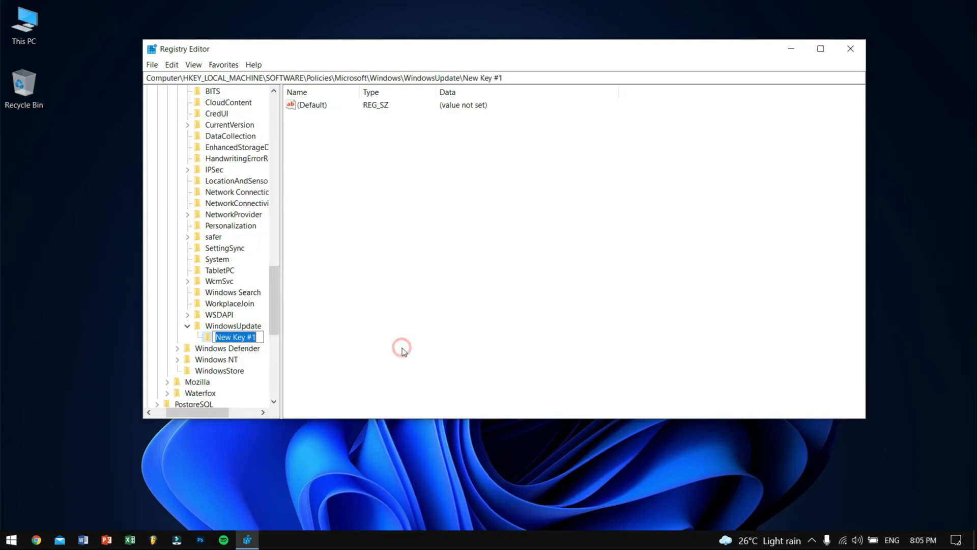
pyautogui.write('A')
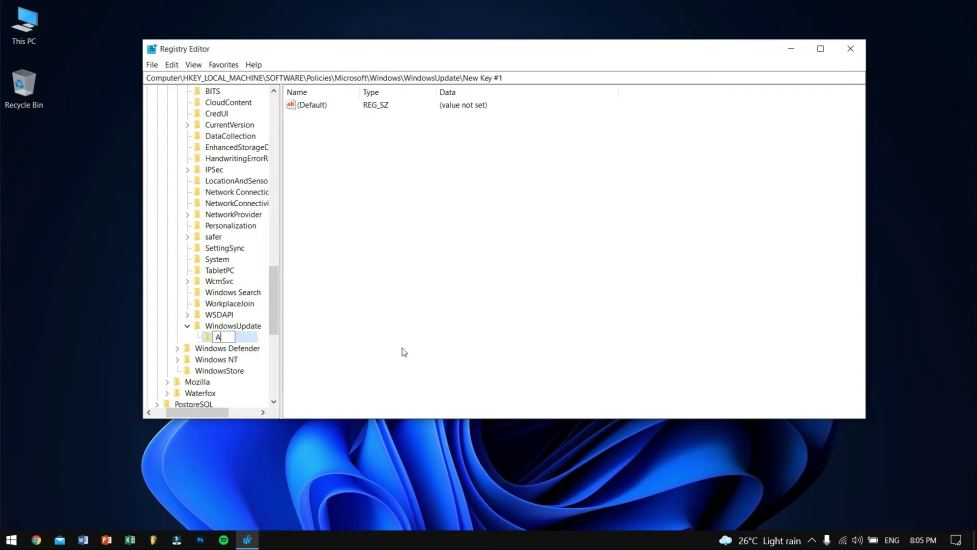
pyautogui.write('U')
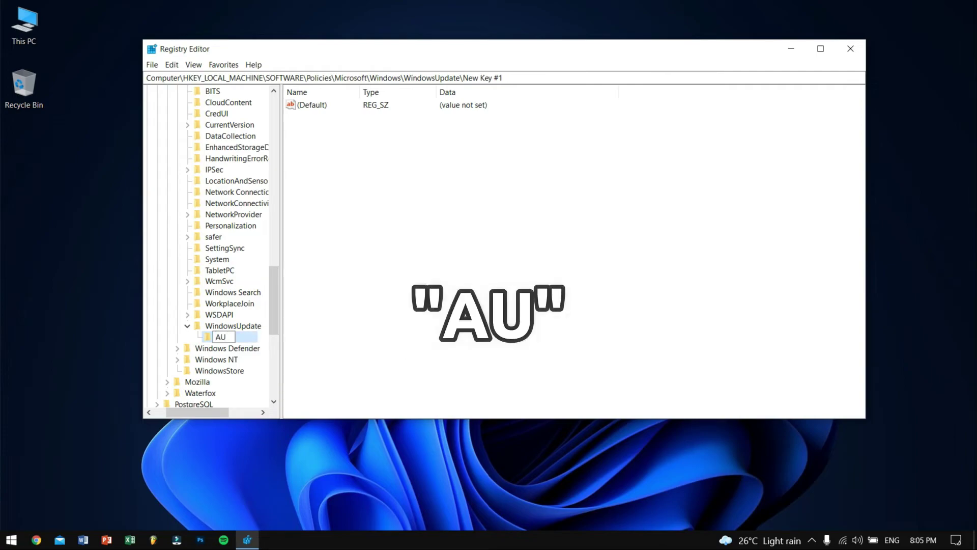
pyautogui.press('Return')
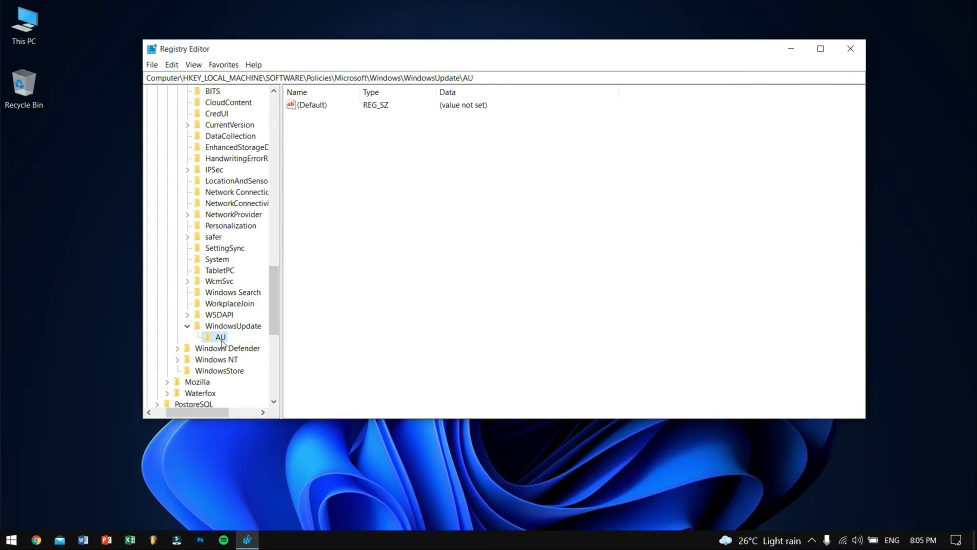
# - Create a DWORD (32-bit) value named AUOptions in the AU key
pyautogui.rightClick(426, 170)
pyautogui.moveTo(457, 178)
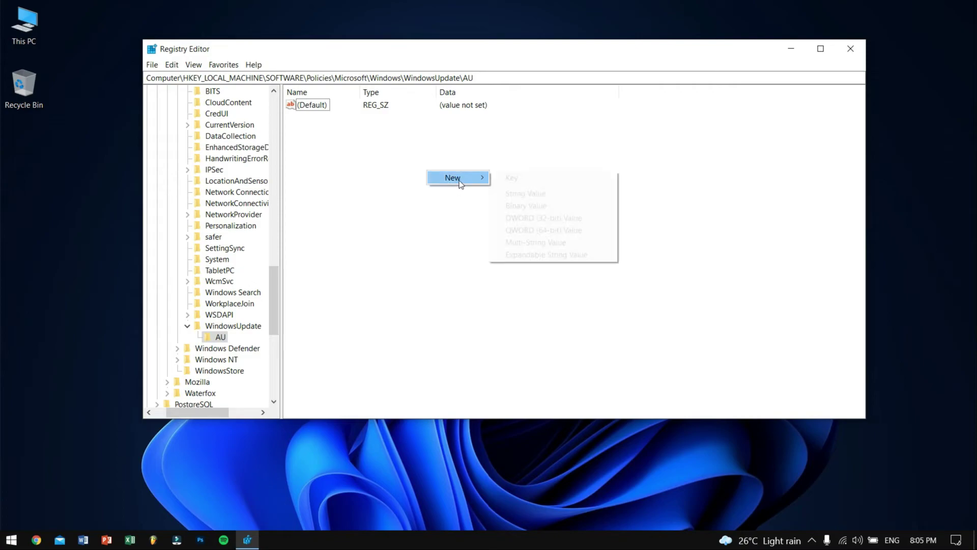
pyautogui.click(587, 220)
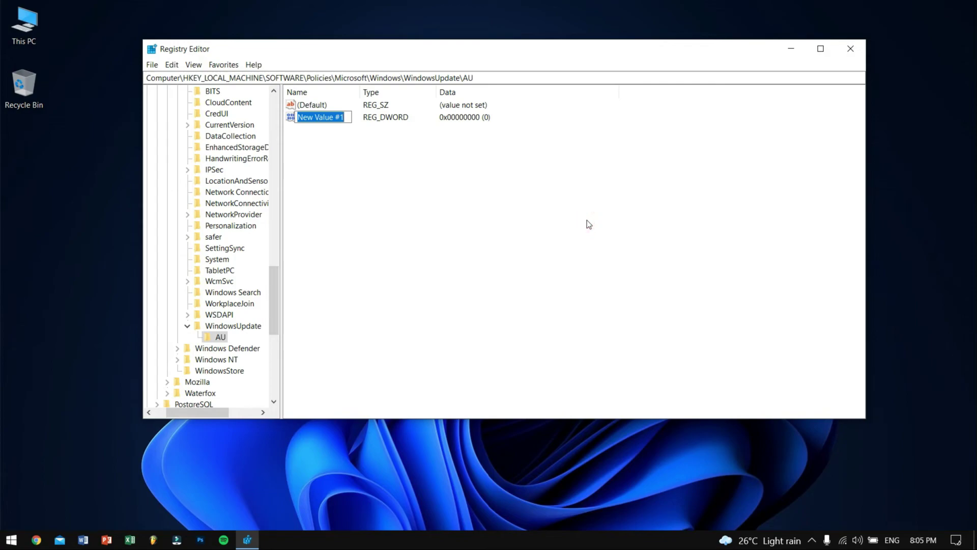
pyautogui.write('AUOptions')
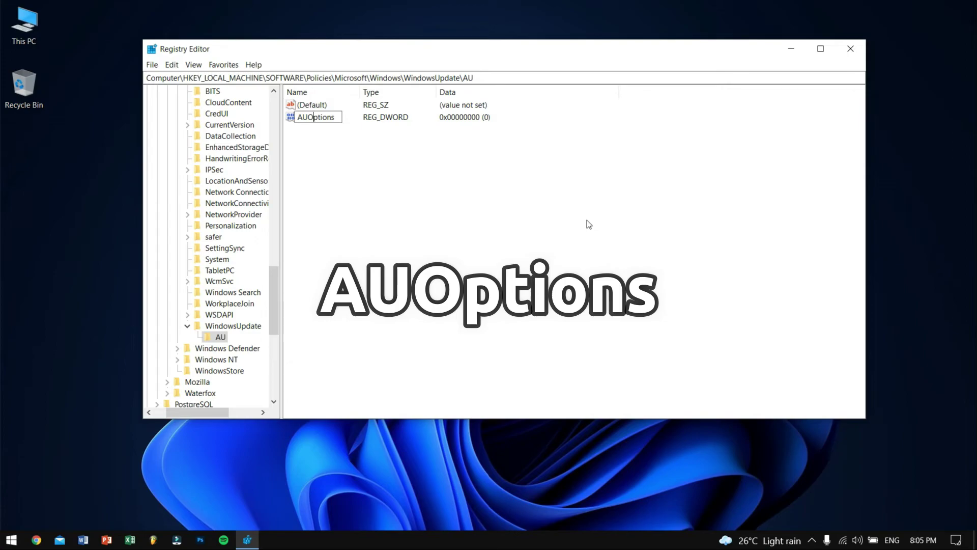
pyautogui.press('Return')
pyautogui.click(587, 220)
# - Set the AUOptions value data to 2
pyautogui.click(316, 118)
pyautogui.doubleClick(318, 119)
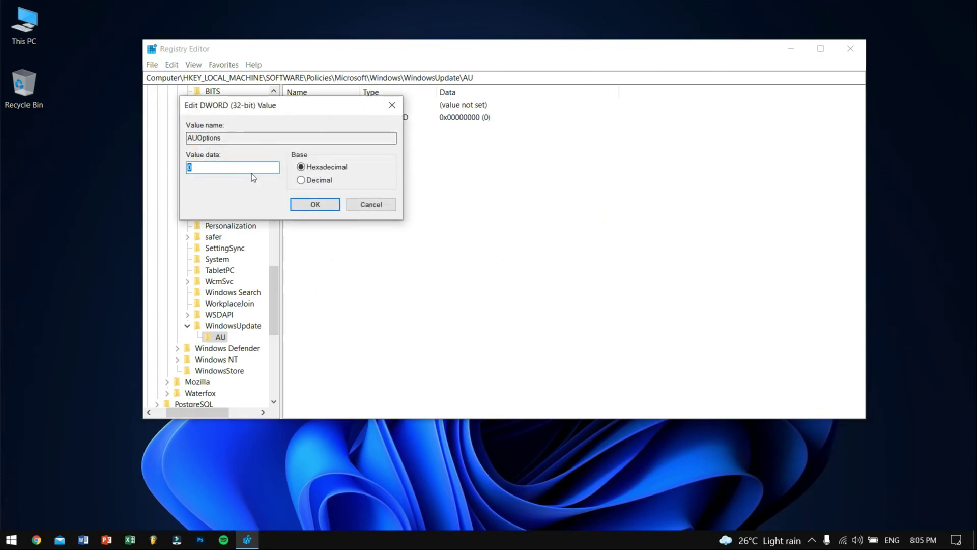
pyautogui.write('2')
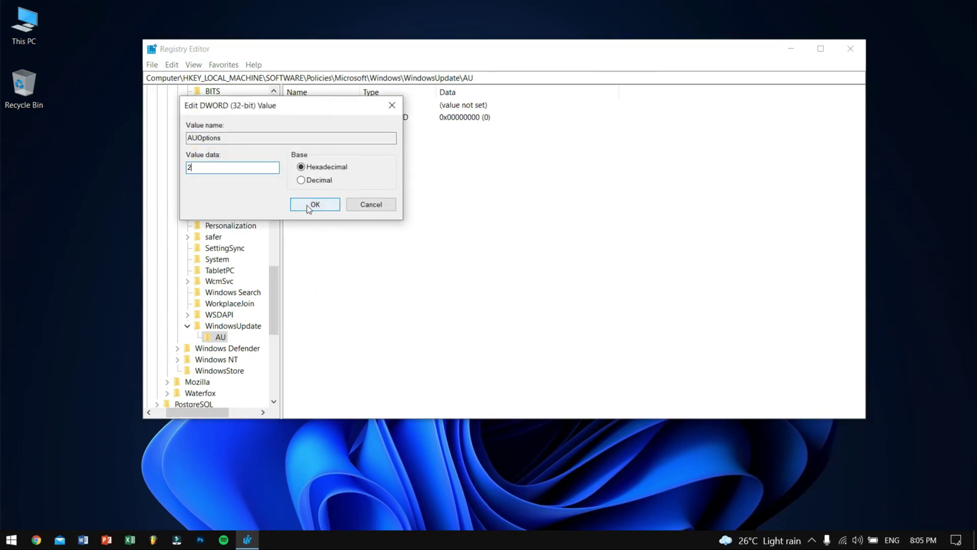
pyautogui.moveTo(311, 114); pyautogui.dragTo(392, 140)
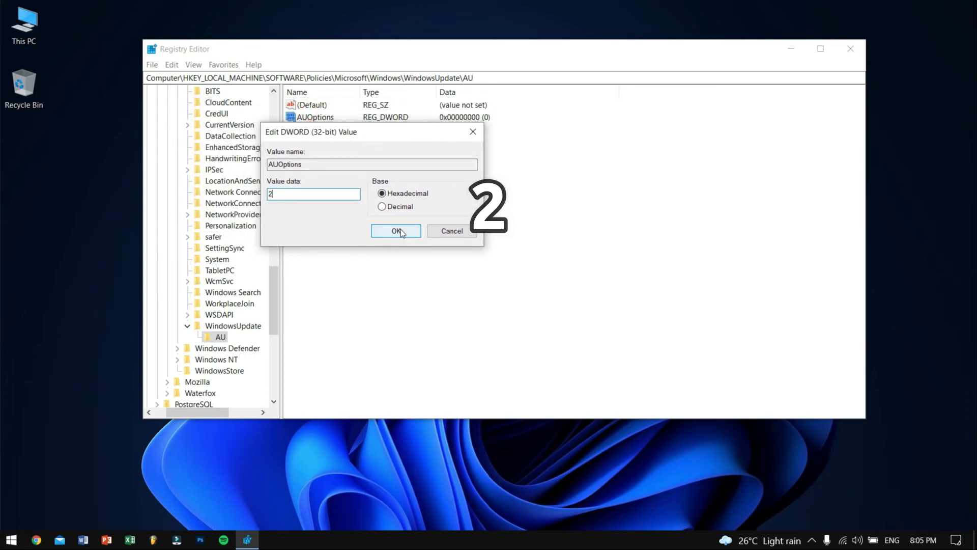
pyautogui.click(400, 232)
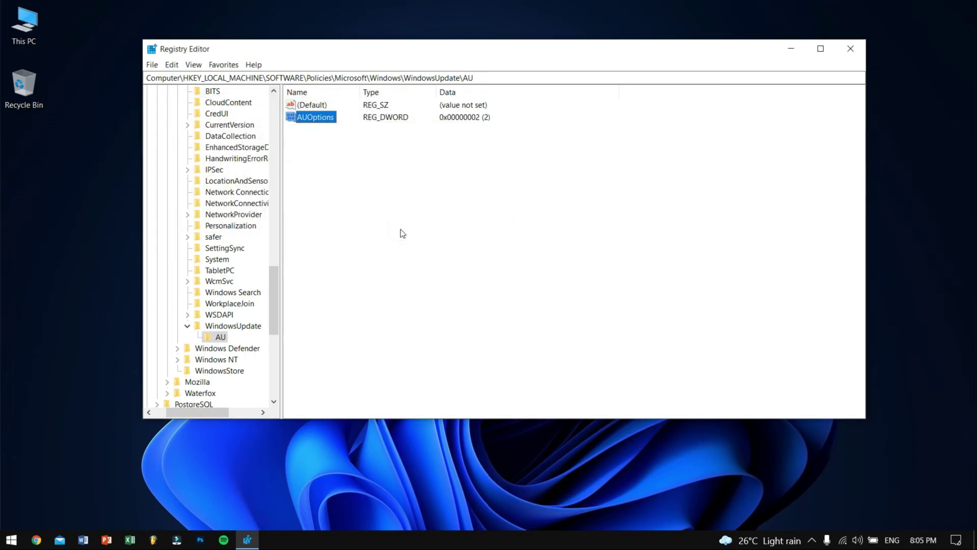
pyautogui.click(401, 230)
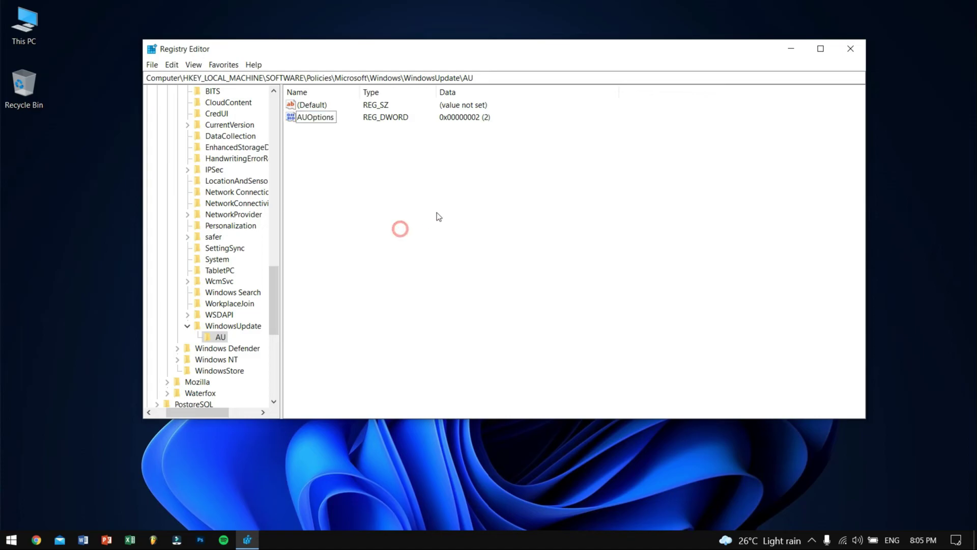
# - Close the Registry Editor now that AUOptions is saved as 2 under the AU key
pyautogui.click(861, 53)
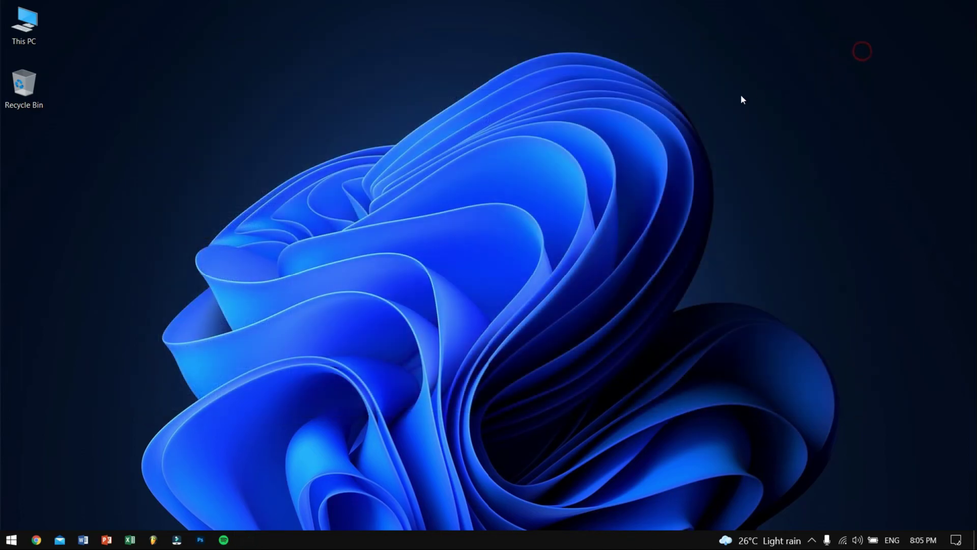